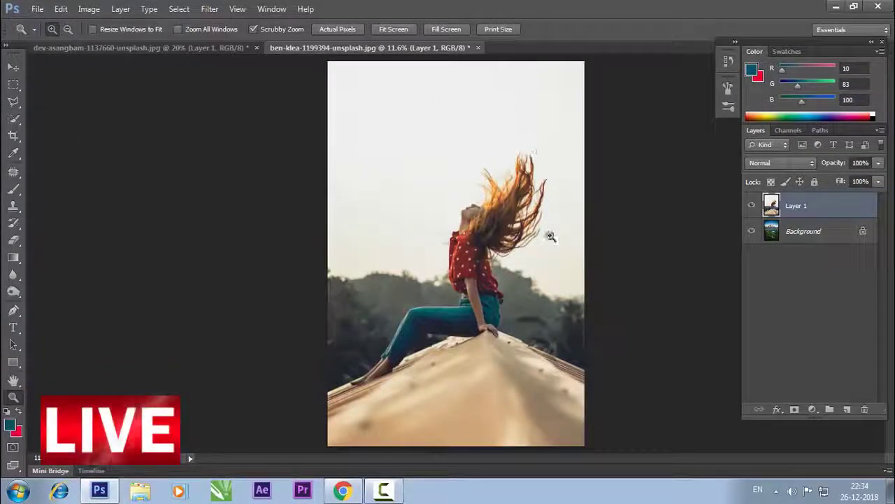
# Step: Delete the woman's Layer 1 from the mountain landscape document
pyautogui.click(804, 232)
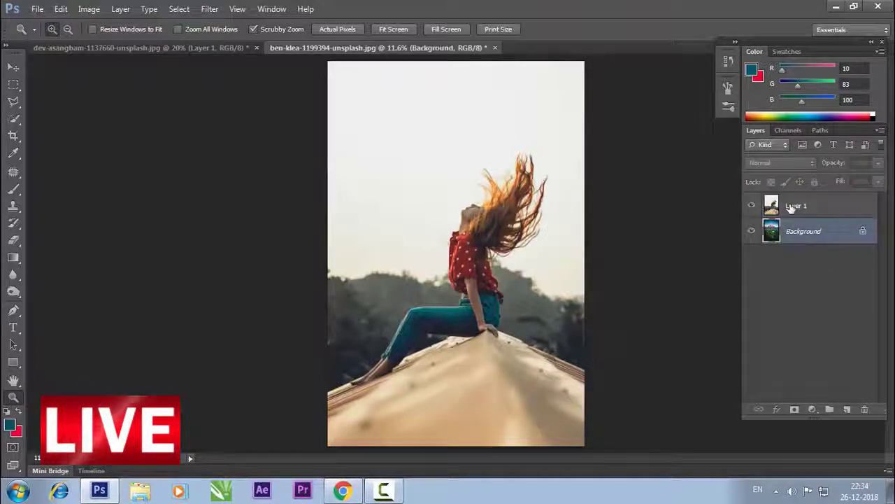
pyautogui.click(794, 206)
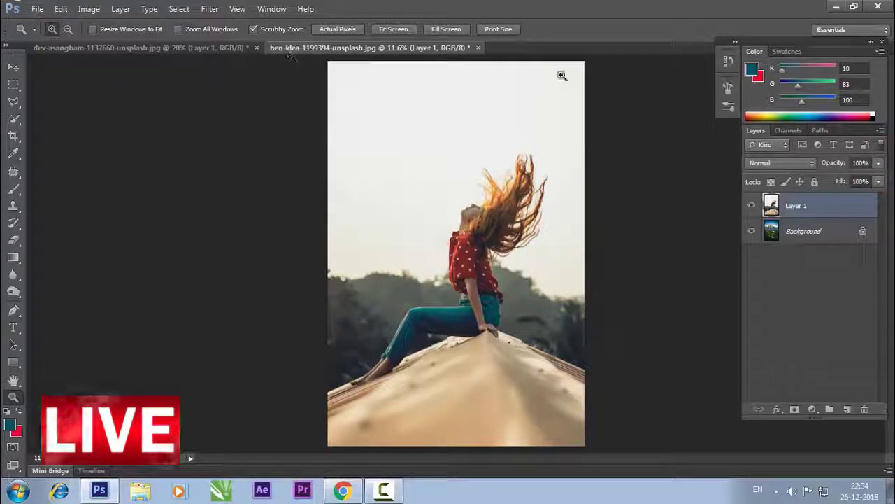
pyautogui.moveTo(777, 206); pyautogui.dragTo(866, 409)
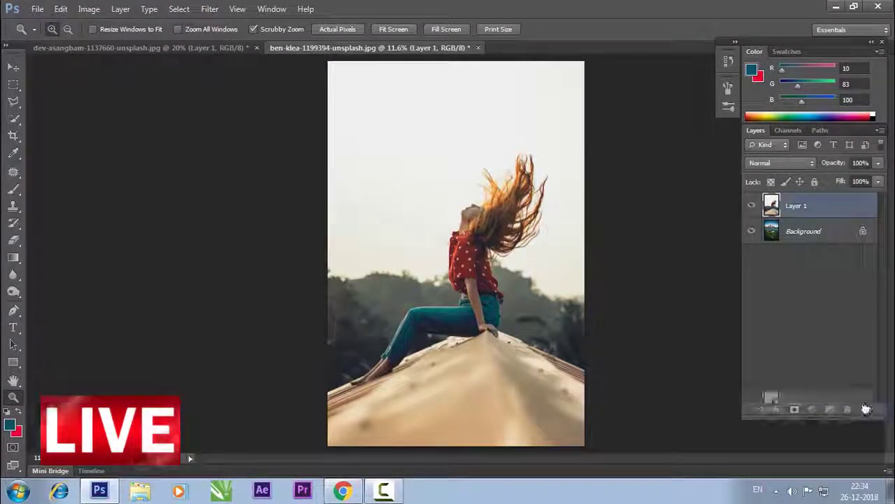
# Step: Copy the entire woman photo and paste it into the landscape as Layer 1
pyautogui.click(202, 48)
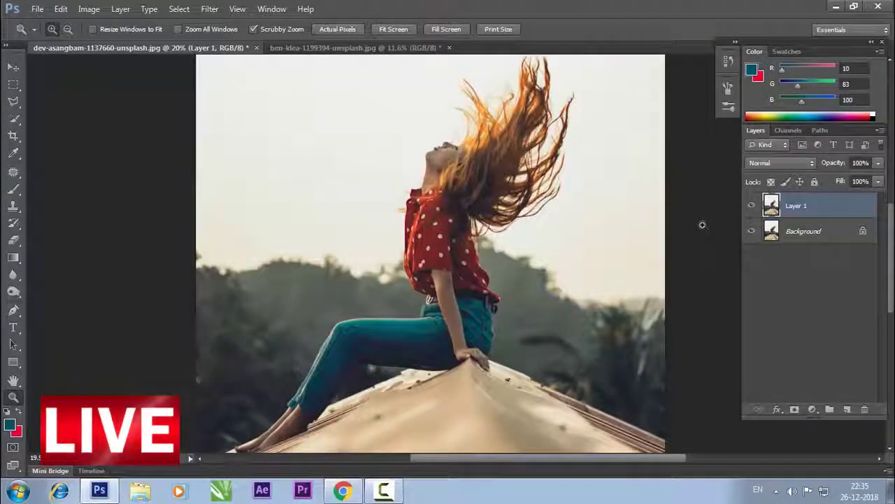
pyautogui.hotkey('ctrl', '-')
pyautogui.hotkey('ctrl', '-')
pyautogui.hotkey('ctrl', '-')
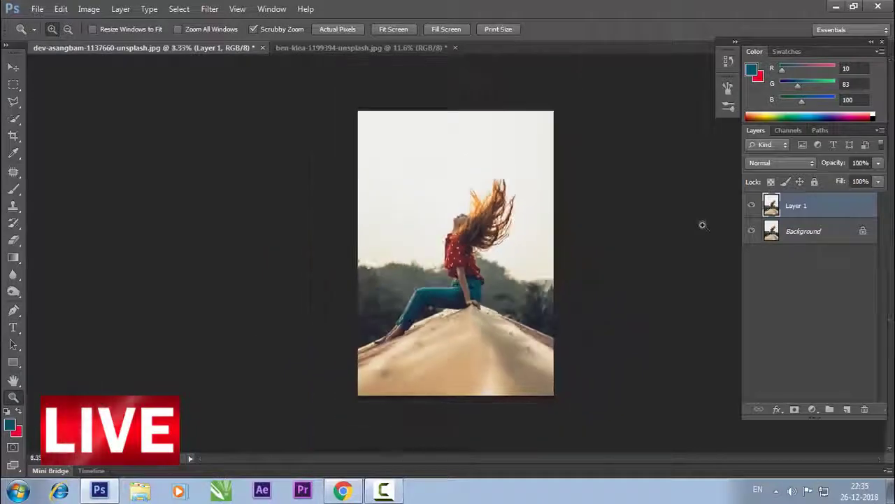
pyautogui.hotkey('ctrl', 'a')
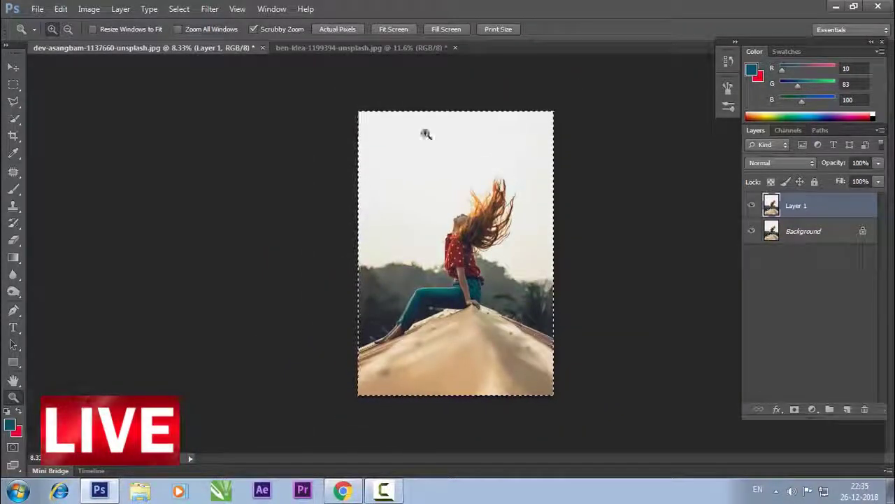
pyautogui.click(61, 9)
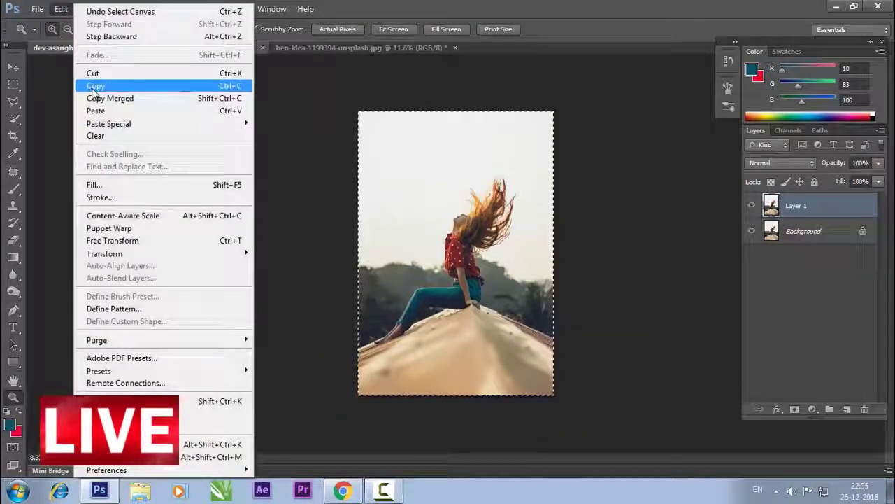
pyautogui.click(93, 87)
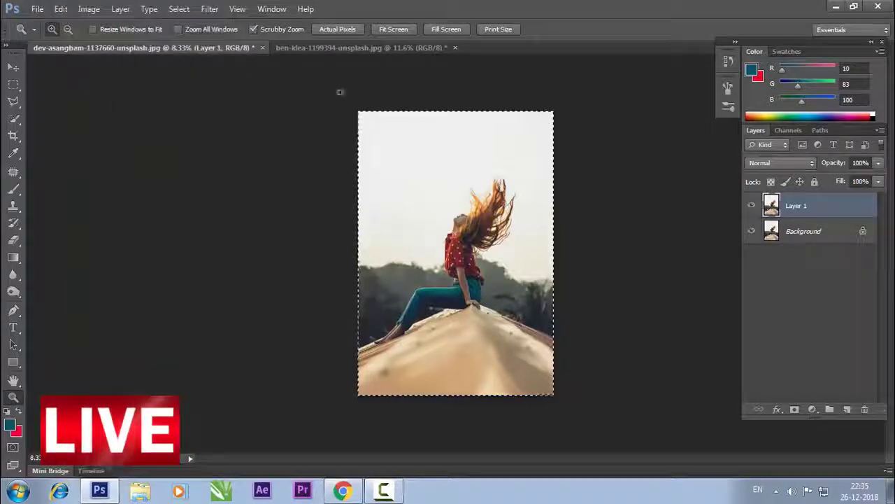
pyautogui.click(347, 48)
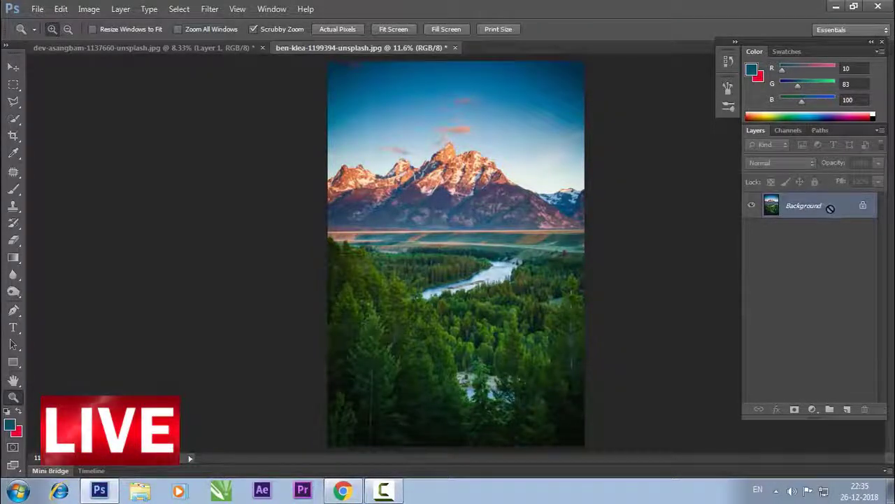
pyautogui.hotkey('ctrl', 'v')
# Step: Test-move the woman layer with the Move tool, undo it, and reselect Layer 1
pyautogui.click(13, 67)
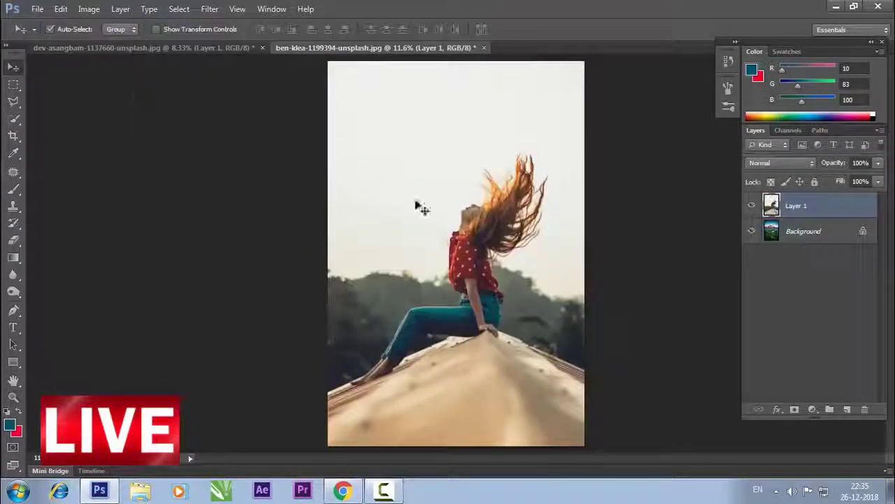
pyautogui.moveTo(540, 282); pyautogui.dragTo(364, 280)
pyautogui.hotkey('ctrl', 'z')
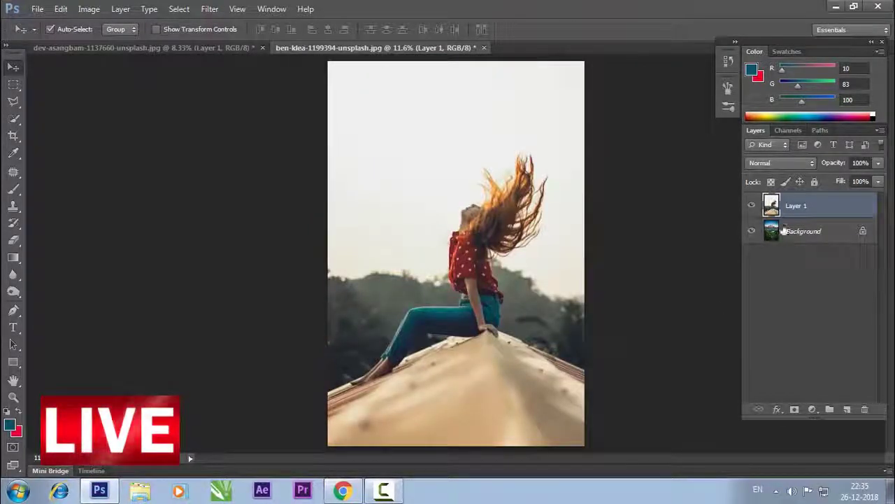
pyautogui.click(804, 231)
pyautogui.click(804, 206)
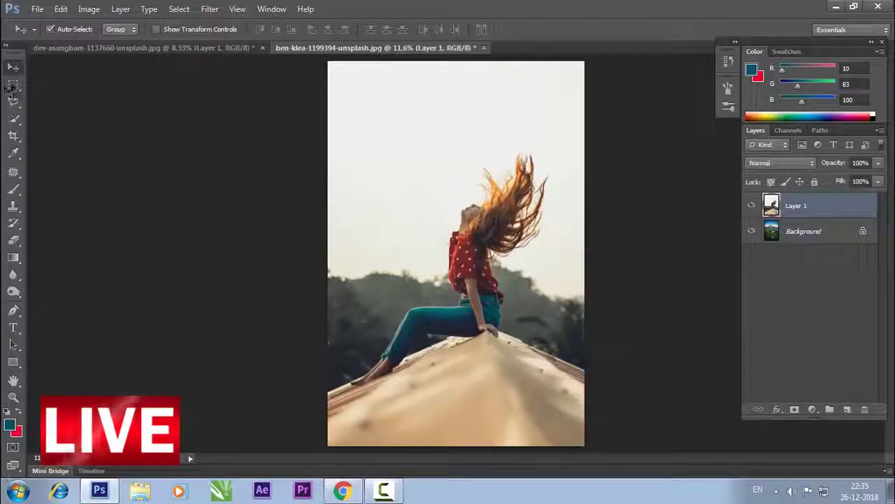
# Step: Pick the Quick Selection tool and zoom in on the woman's legs and roof
pyautogui.click(14, 84)
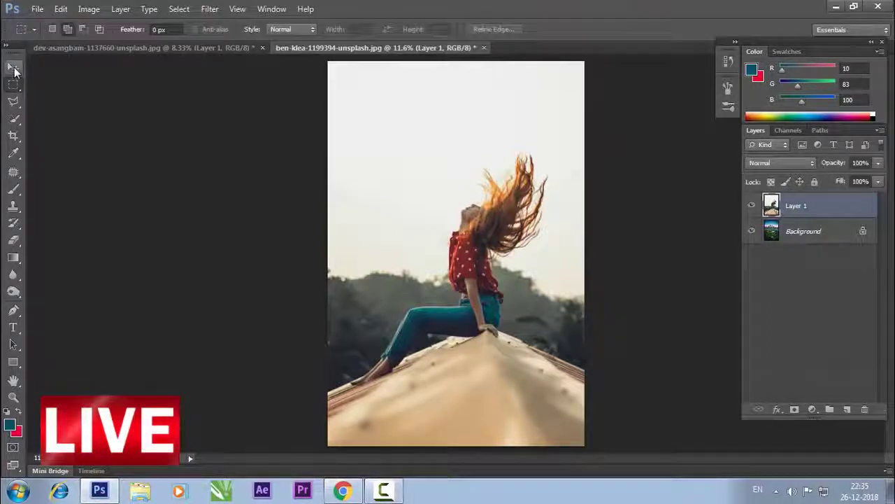
pyautogui.click(16, 120)
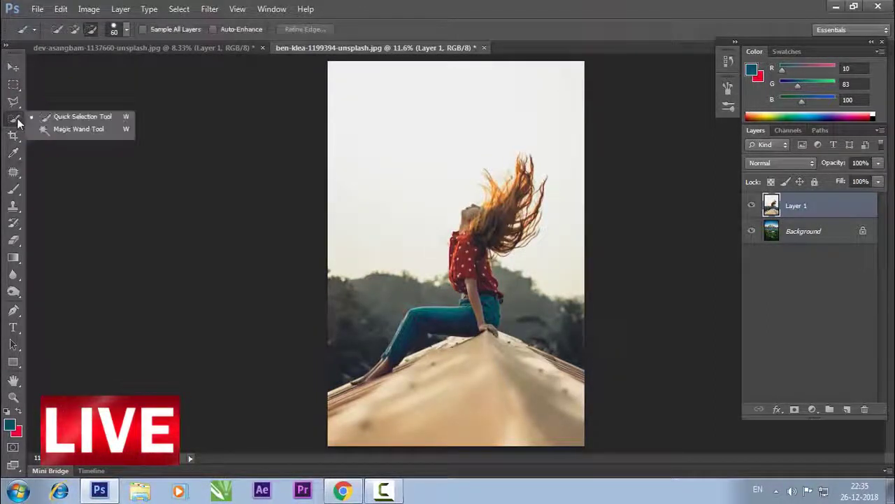
pyautogui.click(69, 124)
pyautogui.press('z')
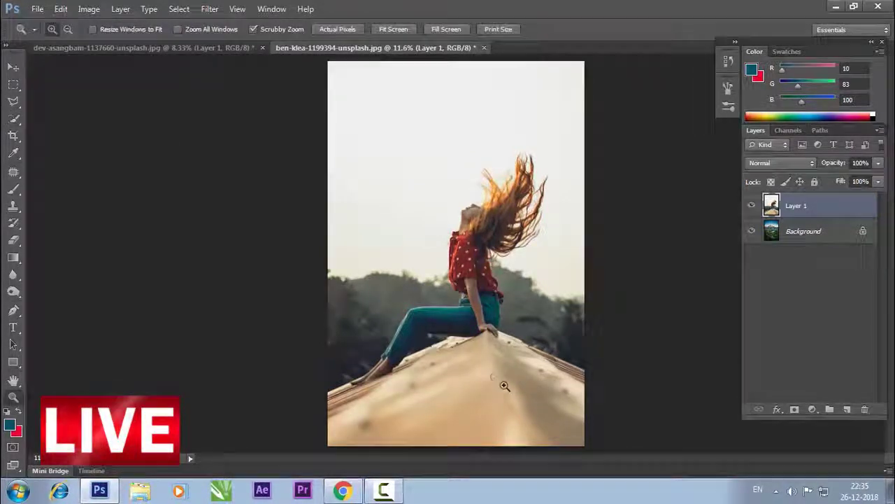
pyautogui.moveTo(450, 378); pyautogui.dragTo(538, 402)
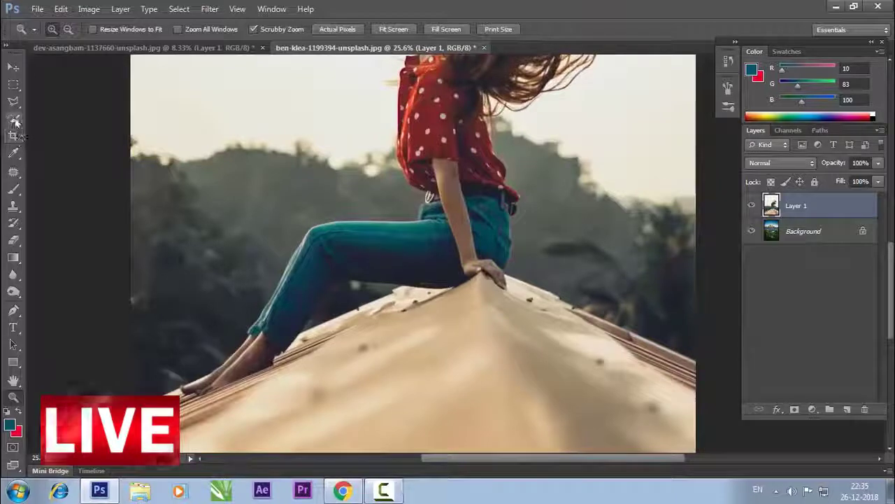
# Step: Quick-select the roof, jeans, arm and red shirt, trimming stray area along the jeans
pyautogui.click(13, 118)
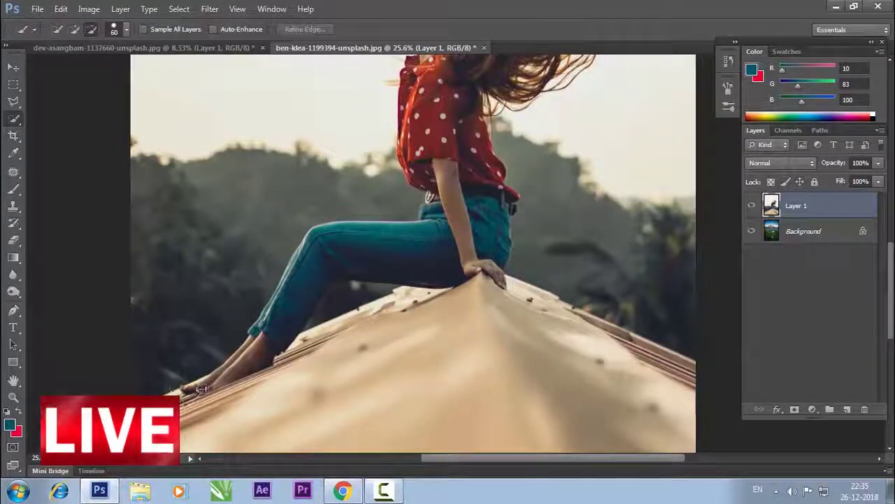
pyautogui.moveTo(203, 392); pyautogui.dragTo(244, 362)
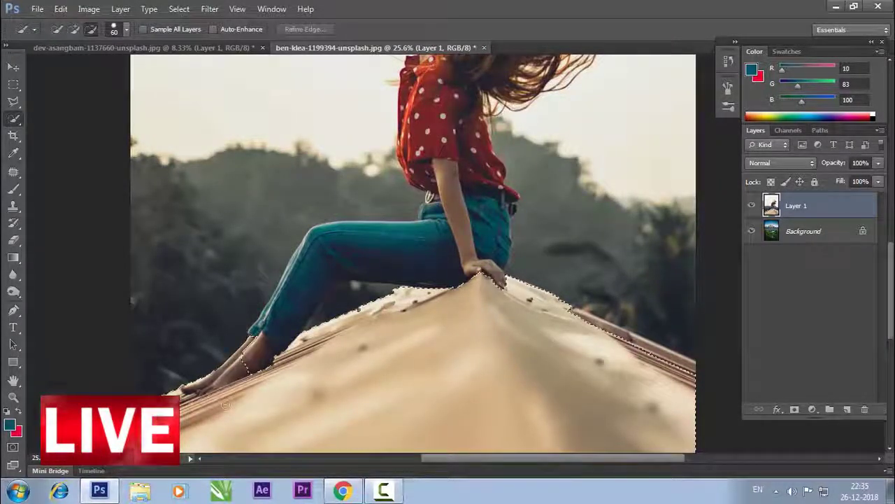
pyautogui.moveTo(280, 324)
pyautogui.mouseDown()
pyautogui.moveTo(276, 352)
pyautogui.moveTo(278, 329)
pyautogui.mouseUp()
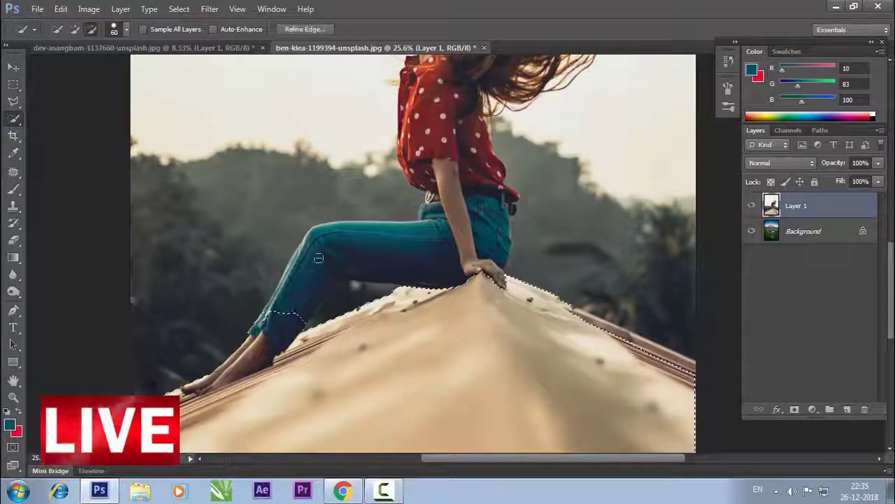
pyautogui.moveTo(319, 256)
pyautogui.mouseDown()
pyautogui.moveTo(282, 319)
pyautogui.moveTo(312, 275)
pyautogui.moveTo(285, 302)
pyautogui.mouseUp()
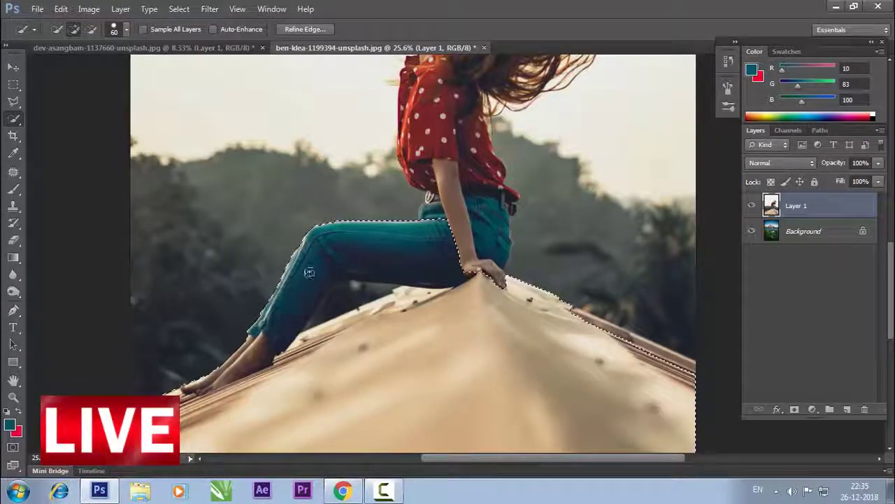
pyautogui.moveTo(456, 256)
pyautogui.mouseDown()
pyautogui.moveTo(471, 211)
pyautogui.moveTo(498, 276)
pyautogui.mouseUp()
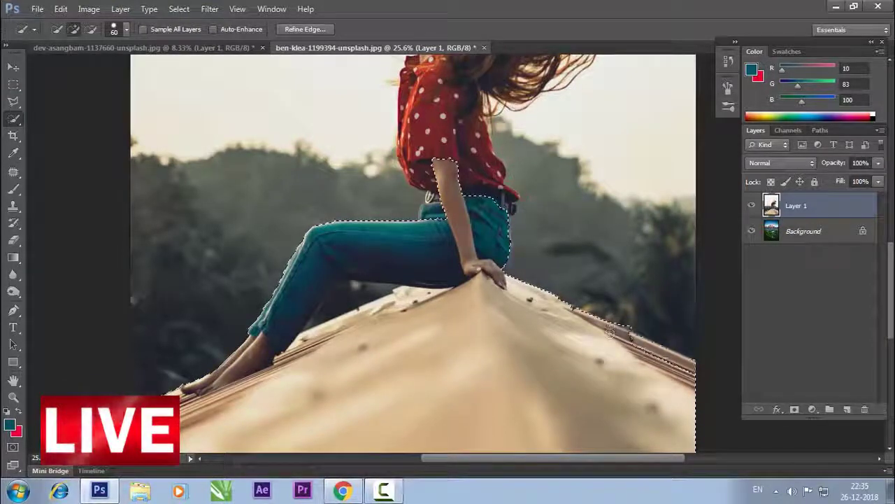
pyautogui.moveTo(439, 175); pyautogui.dragTo(394, 266)
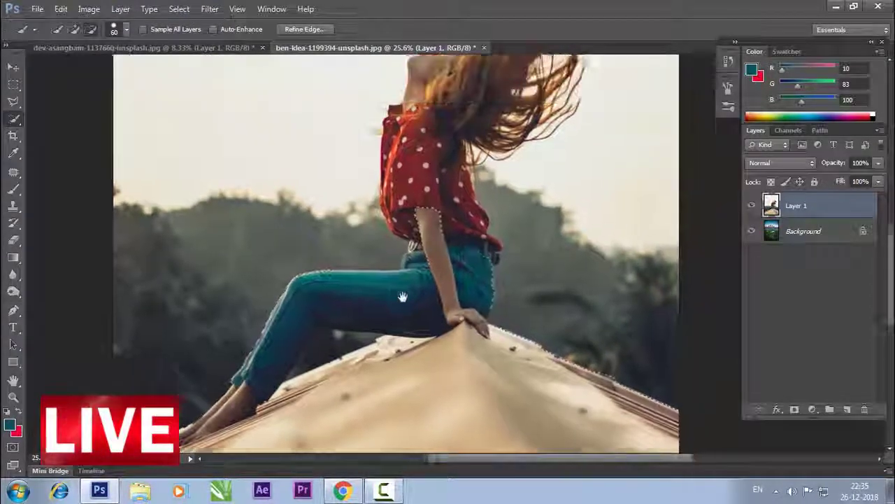
pyautogui.moveTo(390, 315)
pyautogui.mouseDown()
pyautogui.moveTo(390, 256)
pyautogui.moveTo(378, 259)
pyautogui.moveTo(371, 221)
pyautogui.moveTo(385, 171)
pyautogui.moveTo(364, 217)
pyautogui.moveTo(368, 174)
pyautogui.moveTo(386, 168)
pyautogui.moveTo(392, 144)
pyautogui.moveTo(448, 133)
pyautogui.moveTo(469, 116)
pyautogui.moveTo(475, 119)
pyautogui.moveTo(390, 280)
pyautogui.moveTo(398, 270)
pyautogui.mouseUp()
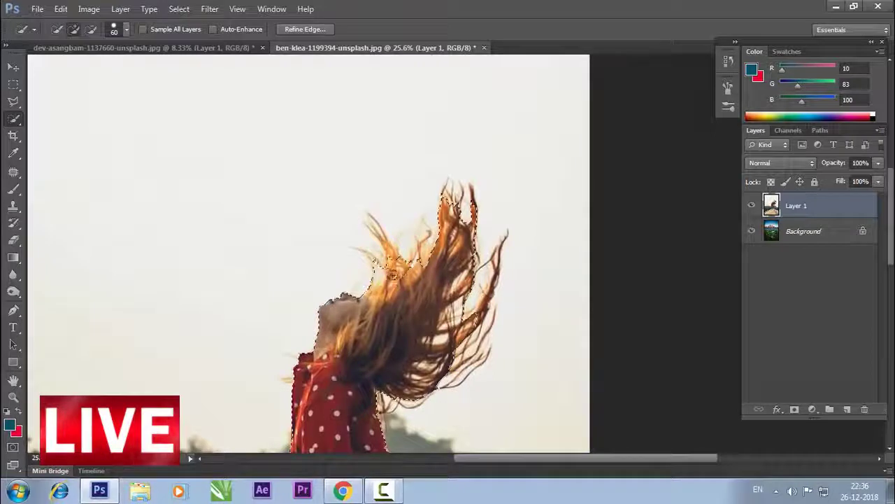
# Step: Paint the quick selection up into the flying hair, toggling add/subtract with Alt
pyautogui.moveTo(387, 249); pyautogui.dragTo(385, 244)
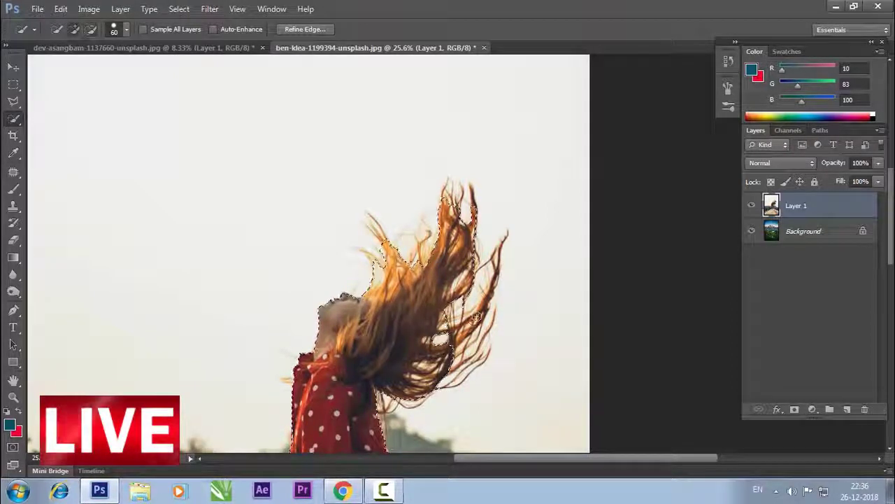
pyautogui.press('alt')
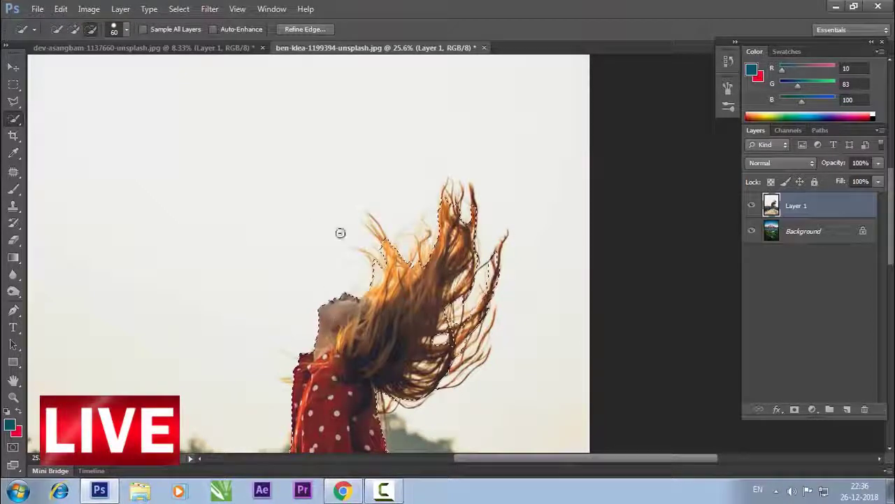
# Step: Open Refine Edge, preview as a Black & White mask, and brush the top hair edge
pyautogui.click(305, 30)
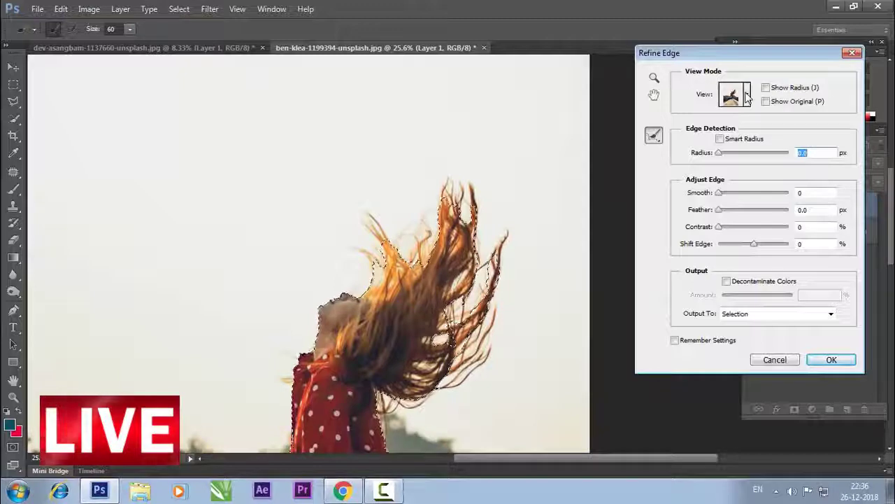
pyautogui.click(746, 96)
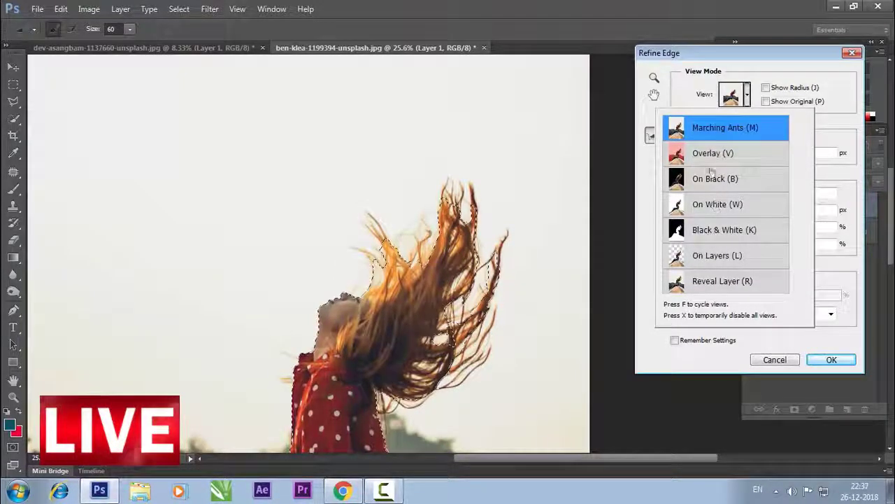
pyautogui.click(714, 231)
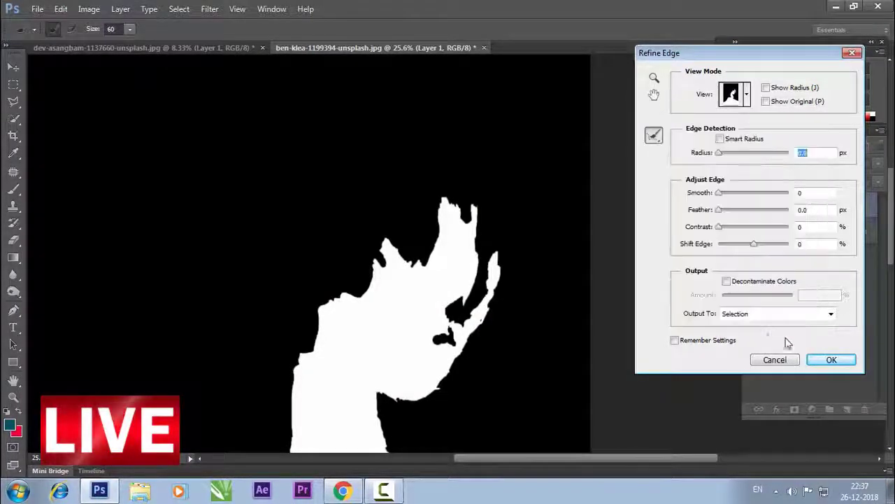
pyautogui.click(559, 292)
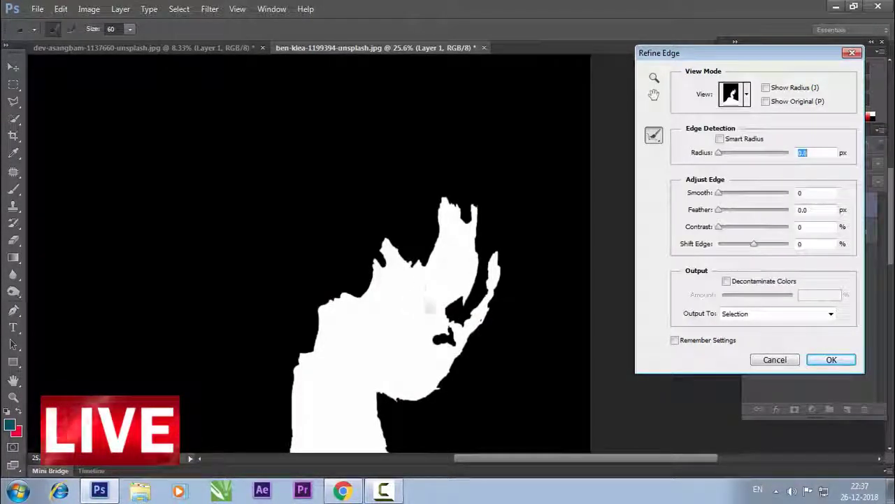
pyautogui.moveTo(424, 305); pyautogui.dragTo(375, 212)
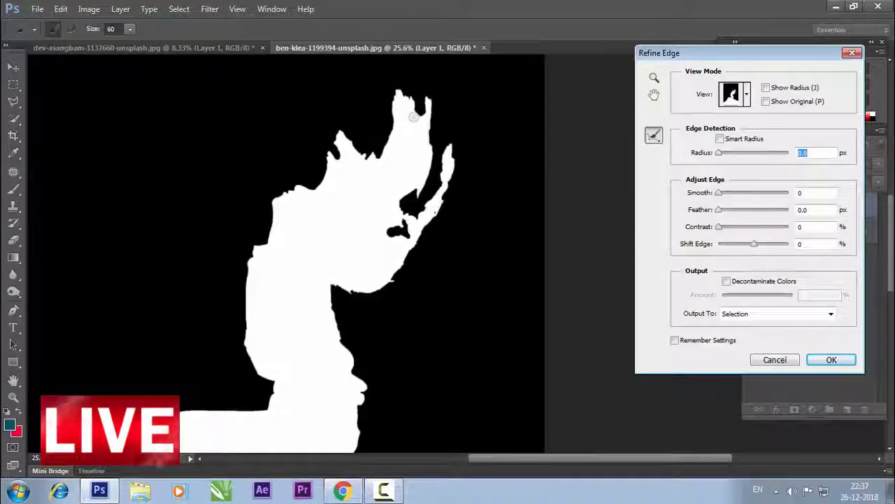
pyautogui.moveTo(413, 119); pyautogui.dragTo(430, 135)
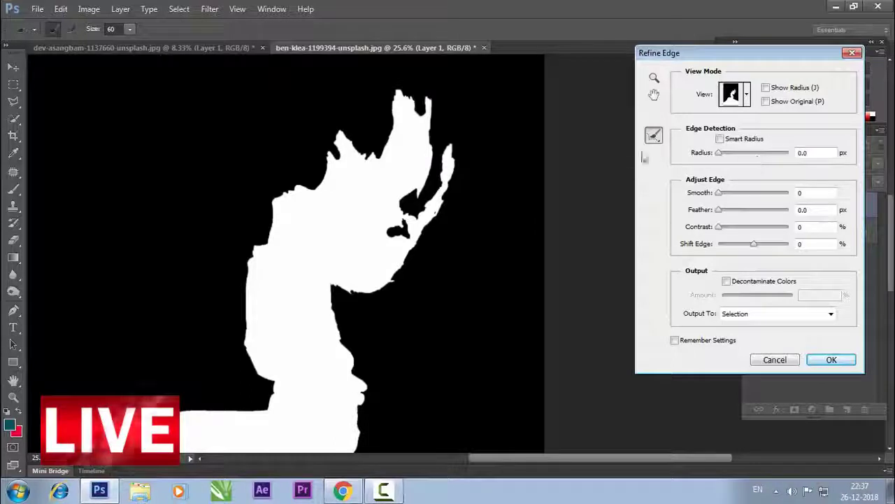
# Step: Choose the Refine Radius Tool and set the edge Radius to 6.8 px
pyautogui.click(653, 136)
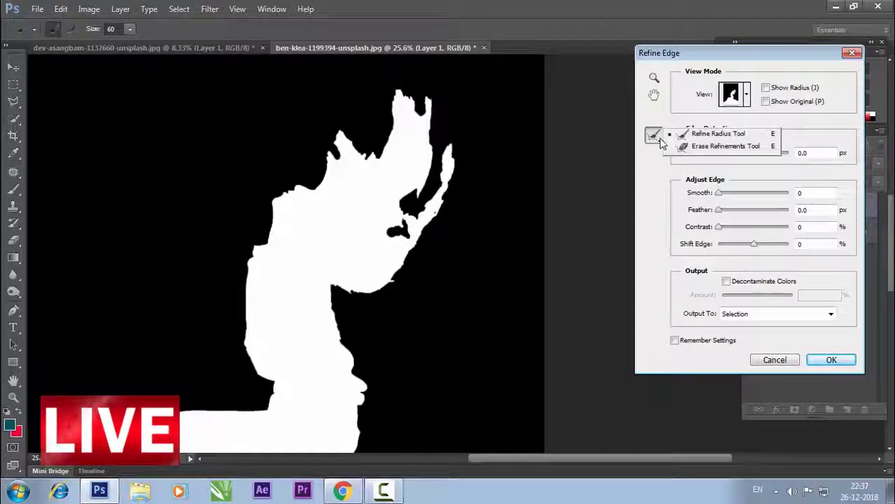
pyautogui.click(699, 137)
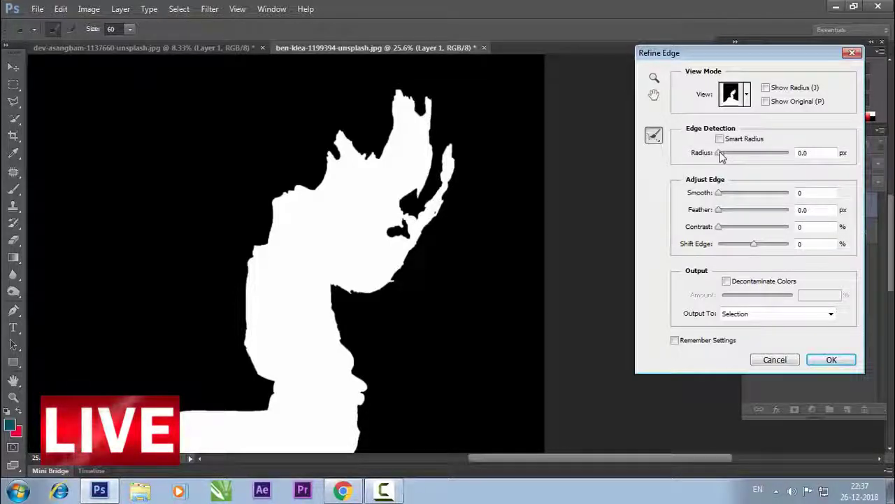
pyautogui.moveTo(720, 155); pyautogui.dragTo(741, 157)
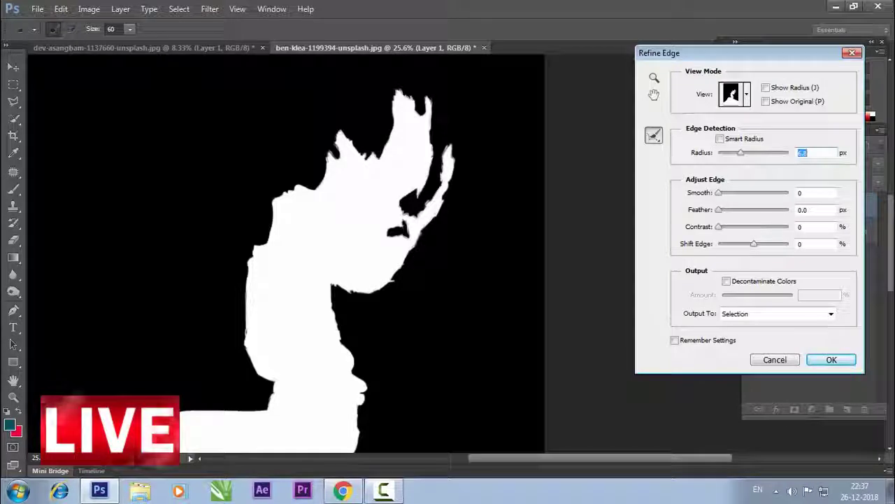
# Step: Zoom into the hair preview and try Radius values from about 24 to 80 px, ending near 69
pyautogui.press('z')
pyautogui.click(463, 205)
pyautogui.moveTo(463, 205); pyautogui.dragTo(503, 206)
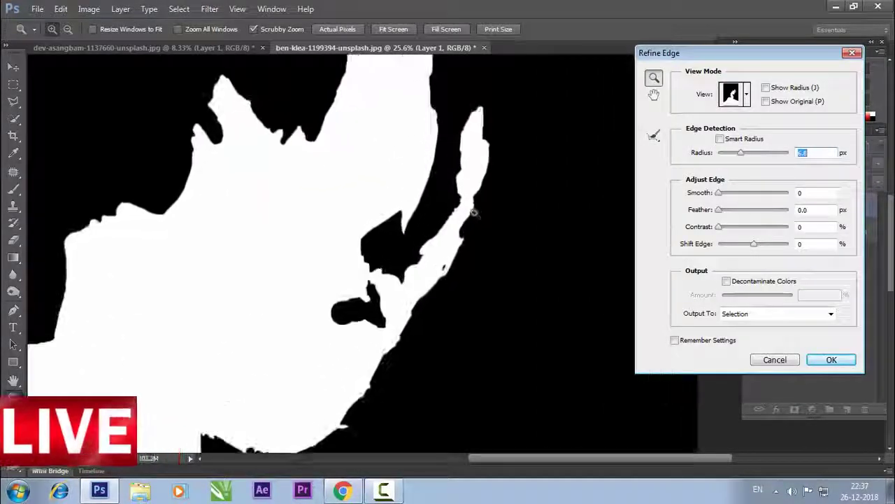
pyautogui.moveTo(745, 158); pyautogui.dragTo(756, 157)
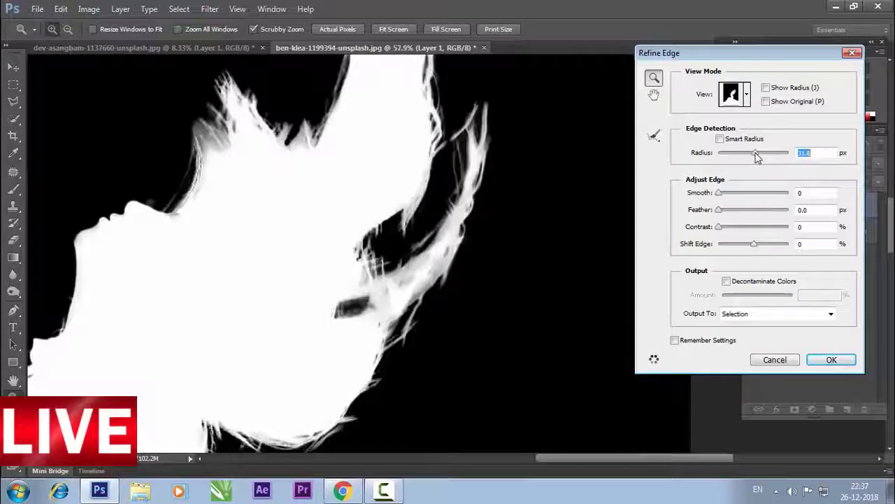
pyautogui.moveTo(755, 157); pyautogui.dragTo(769, 158)
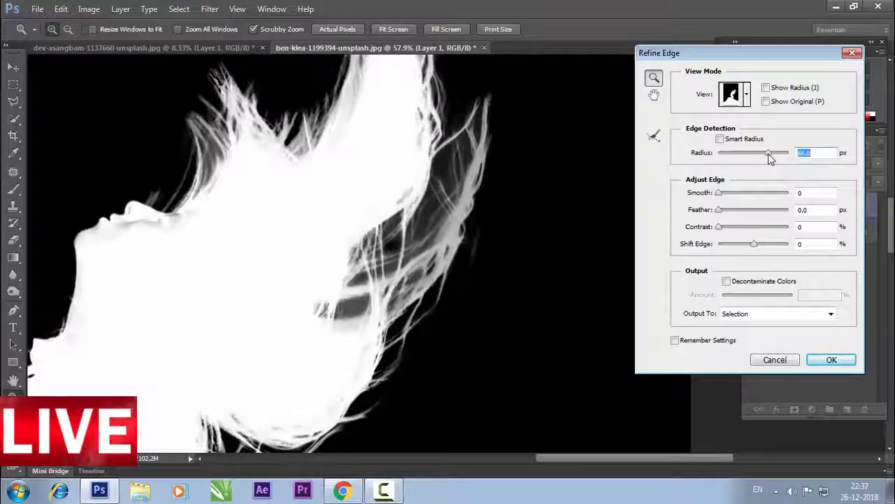
pyautogui.moveTo(769, 157); pyautogui.dragTo(775, 160)
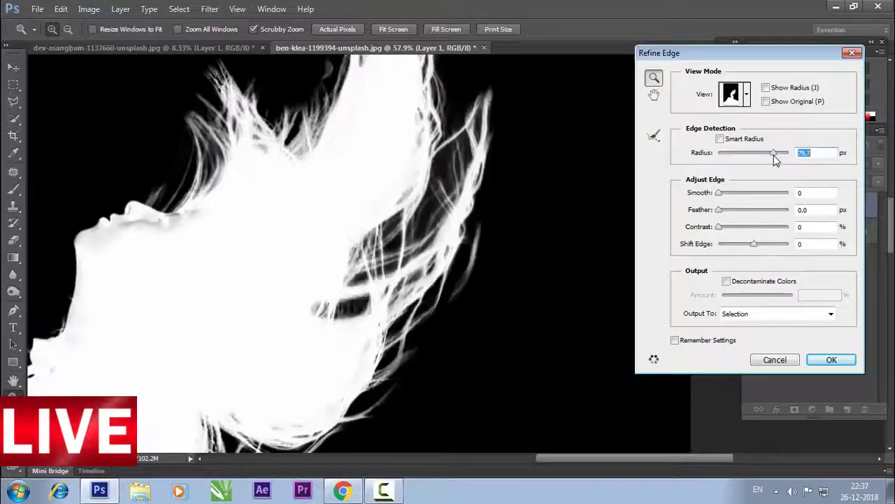
pyautogui.moveTo(775, 157); pyautogui.dragTo(767, 156)
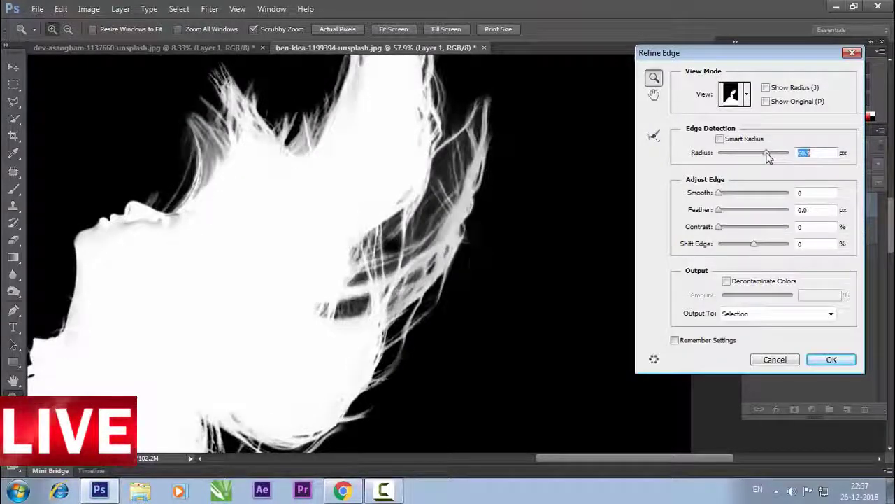
pyautogui.moveTo(767, 157); pyautogui.dragTo(759, 158)
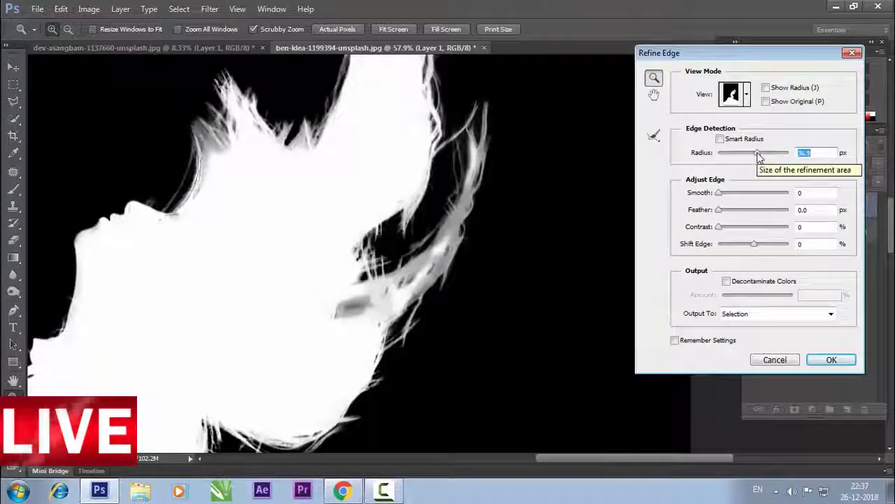
pyautogui.moveTo(759, 155); pyautogui.dragTo(779, 154)
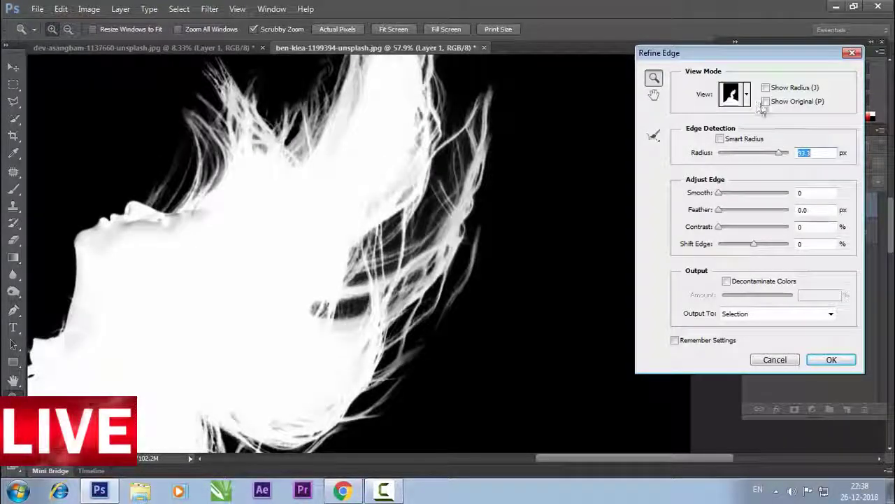
# Step: Switch the preview to Marching Ants and widen the Radius to about 126 px
pyautogui.click(746, 95)
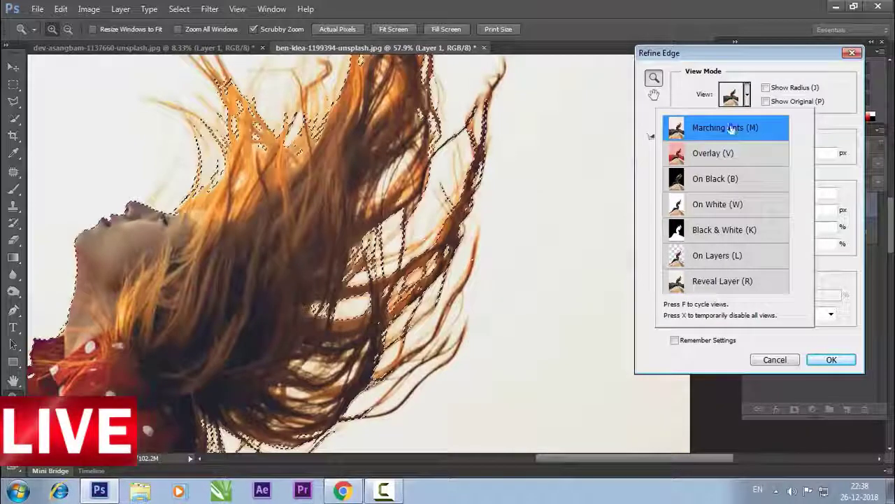
pyautogui.click(810, 335)
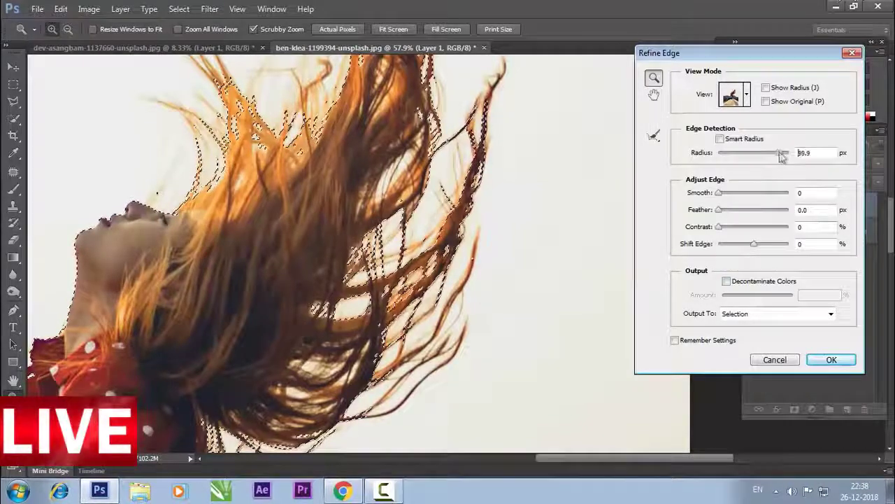
pyautogui.moveTo(780, 156); pyautogui.dragTo(785, 158)
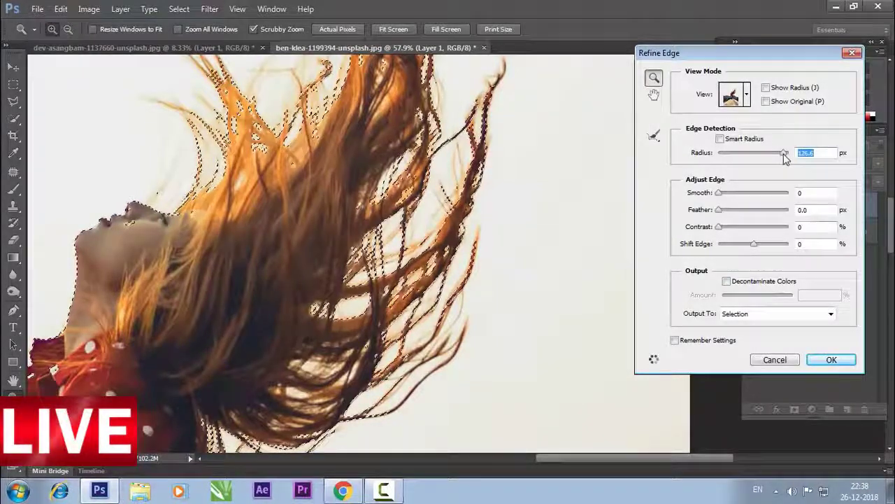
pyautogui.moveTo(784, 153)
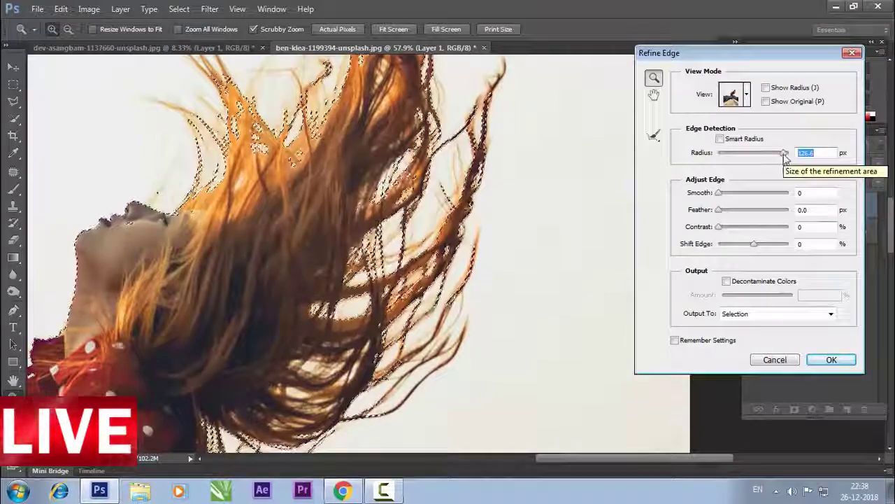
pyautogui.click(746, 97)
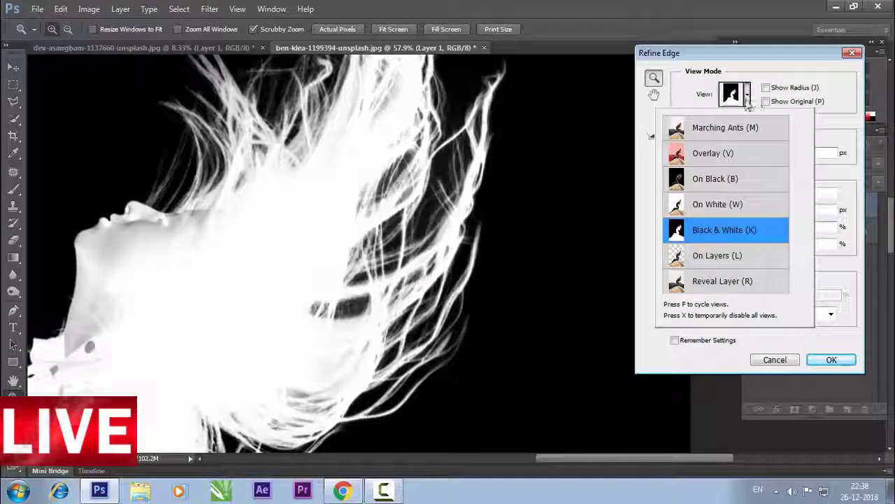
# Step: Return to Black & White view, enable Smart Radius, and settle the Radius at 88.2 px
pyautogui.click(718, 231)
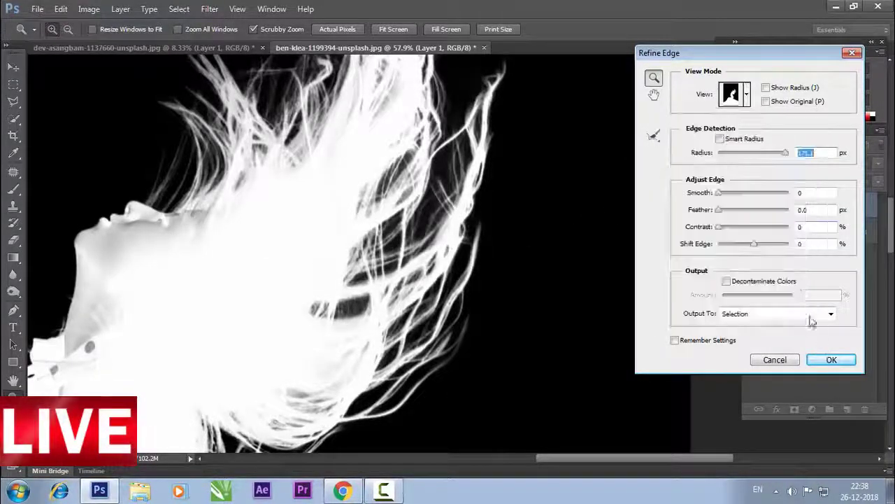
pyautogui.click(719, 140)
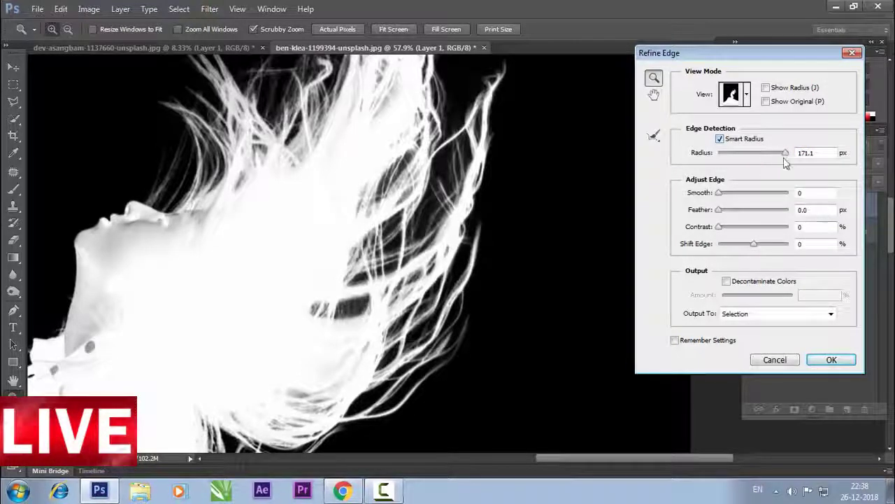
pyautogui.moveTo(784, 154)
pyautogui.mouseDown()
pyautogui.moveTo(773, 155)
pyautogui.moveTo(782, 156)
pyautogui.mouseUp()
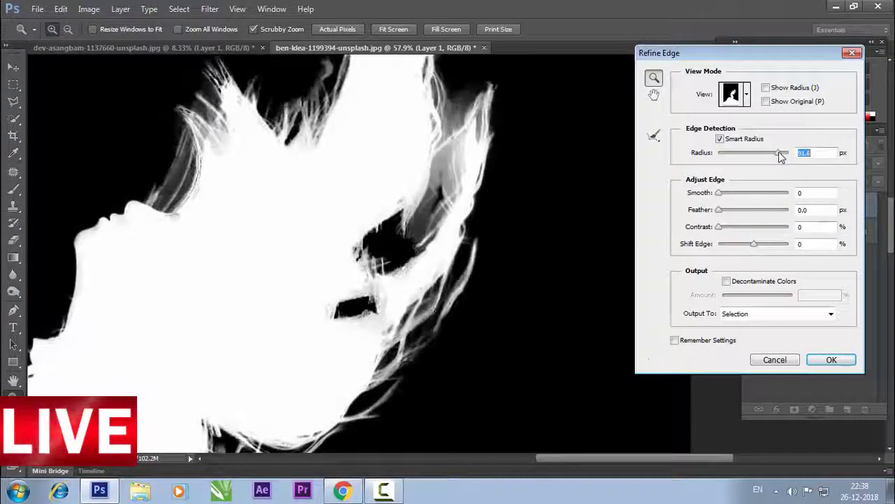
pyautogui.moveTo(781, 156); pyautogui.dragTo(791, 160)
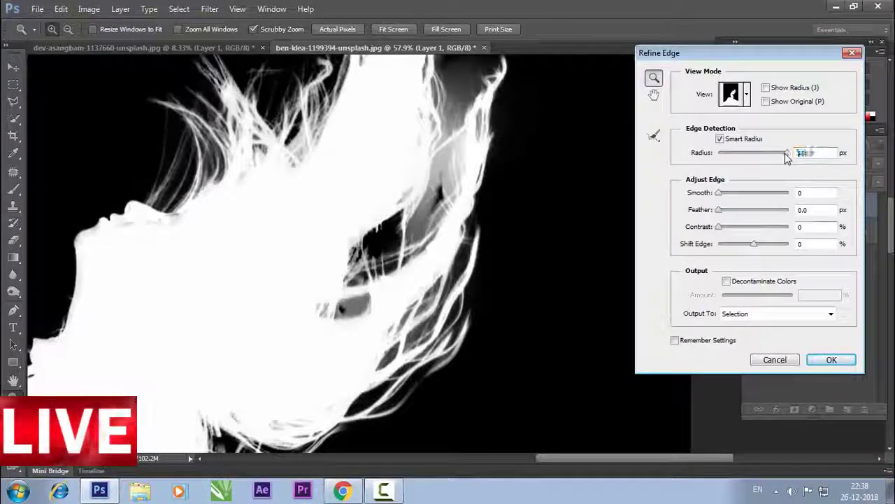
pyautogui.moveTo(789, 158); pyautogui.dragTo(776, 157)
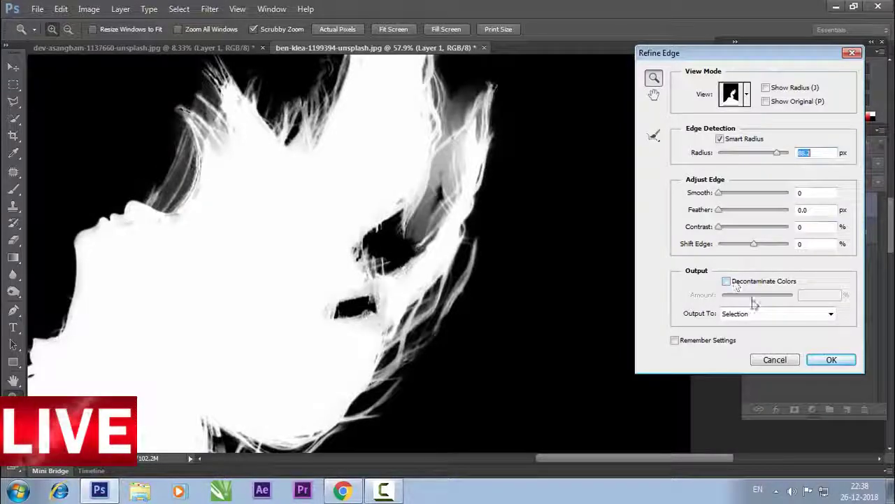
# Step: Output the refined edge to a New Layer with Layer Mask and apply it
pyautogui.click(747, 314)
pyautogui.click(755, 359)
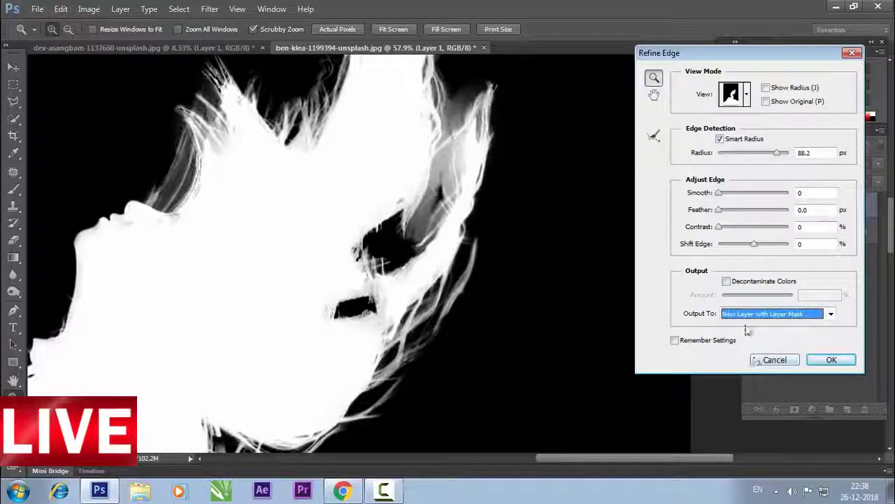
pyautogui.click(830, 361)
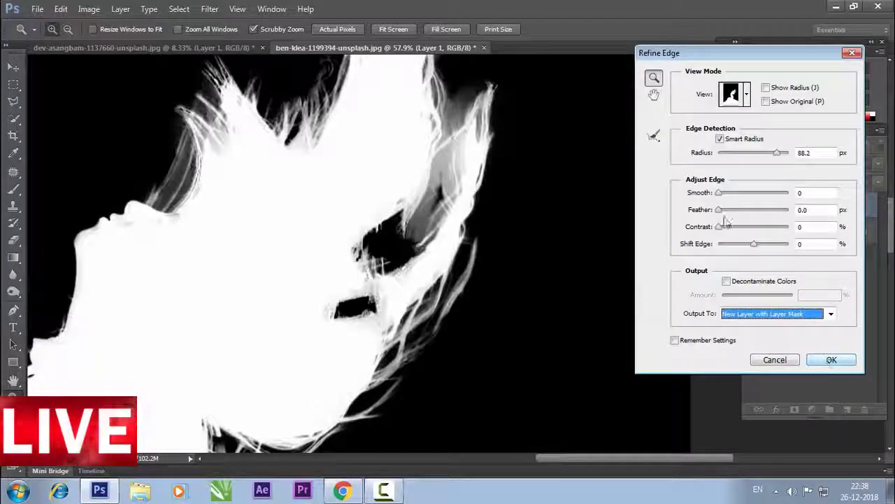
pyautogui.click(832, 360)
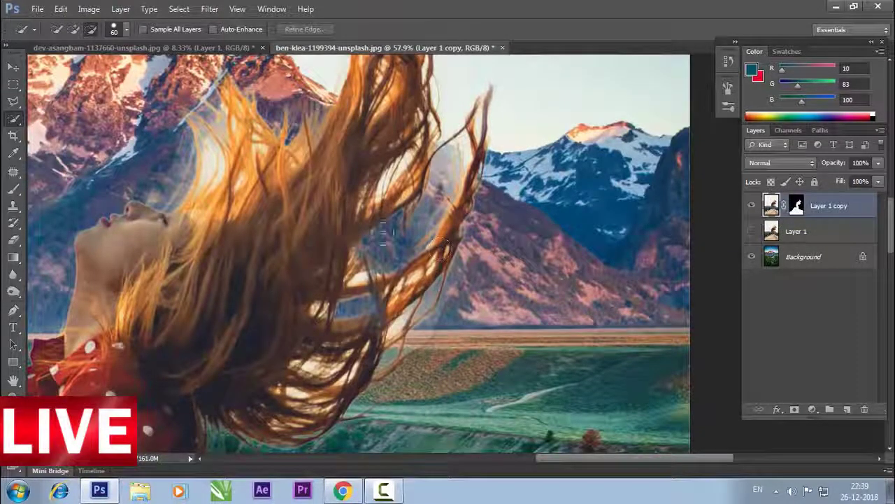
# Step: Pan the composite view and try the Layer 1 copy mask's context menu twice
pyautogui.moveTo(382, 234); pyautogui.dragTo(515, 308)
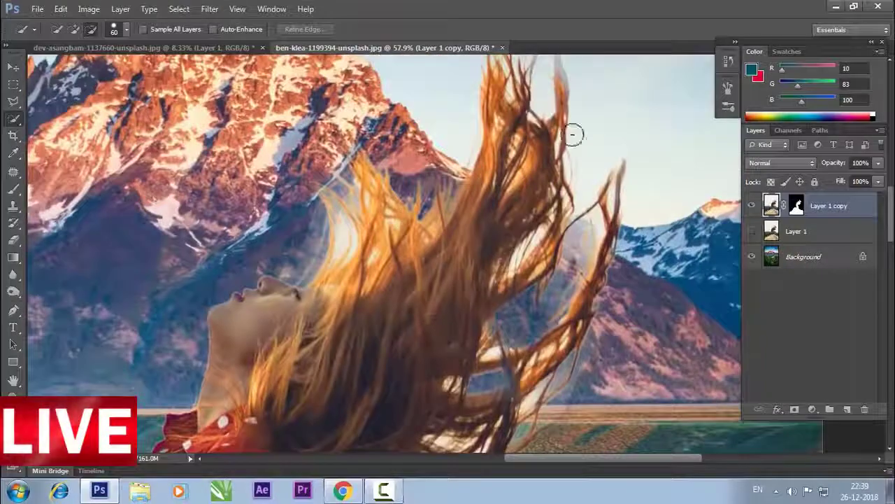
pyautogui.moveTo(499, 242); pyautogui.dragTo(443, 312)
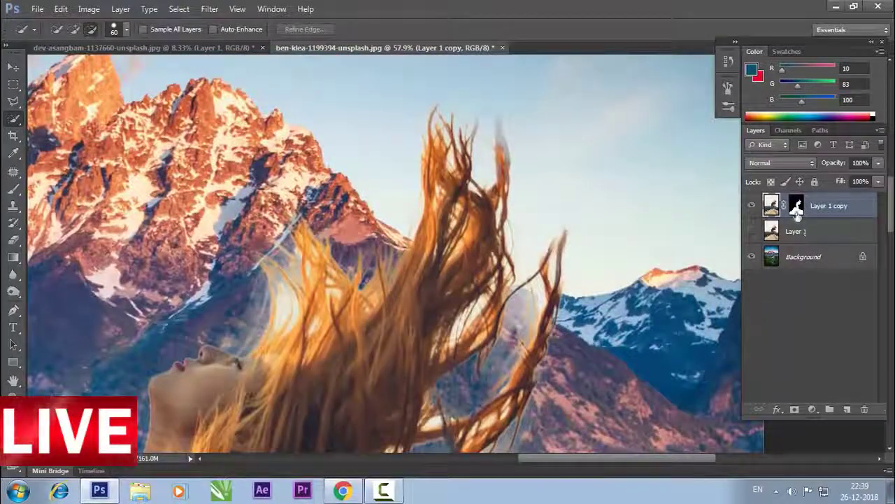
pyautogui.rightClick(798, 212)
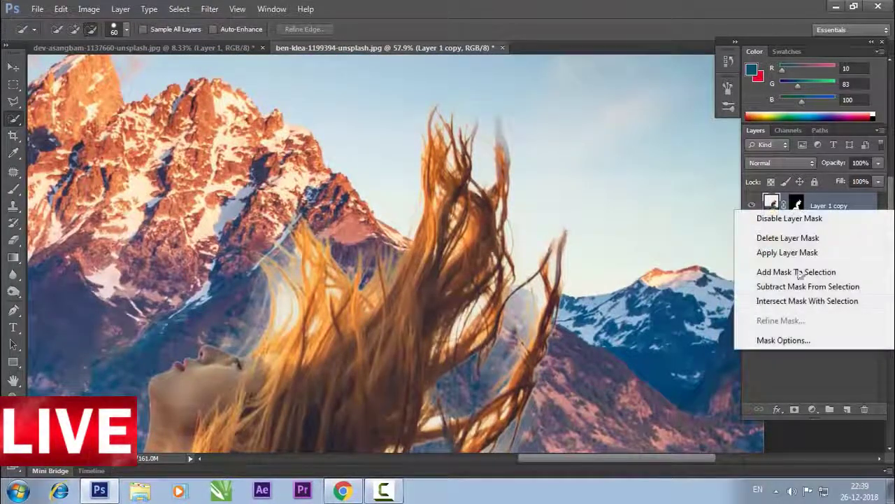
pyautogui.click(797, 204)
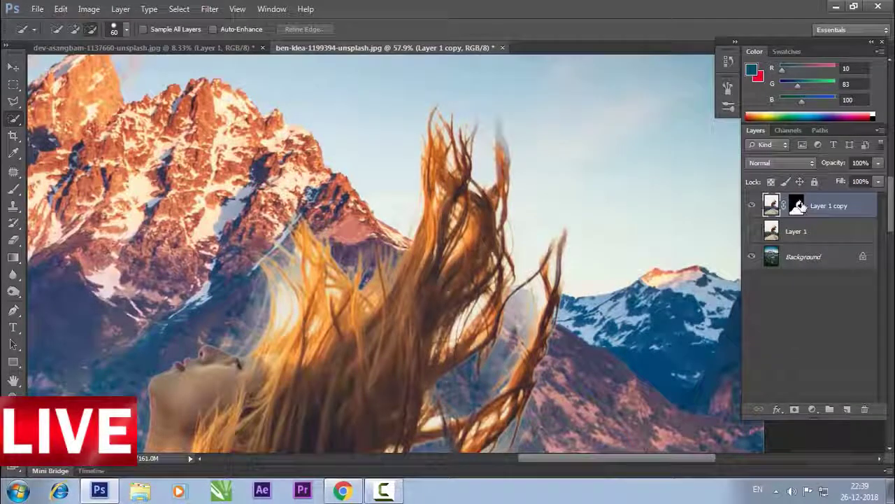
pyautogui.rightClick(801, 207)
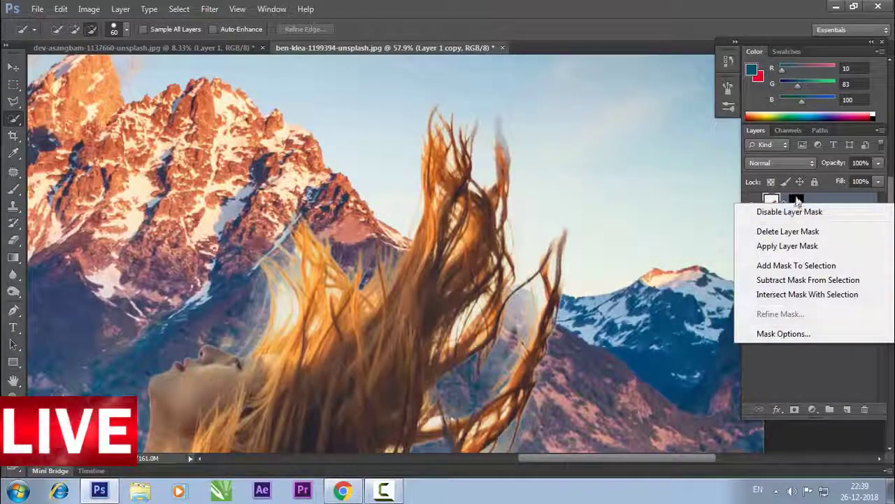
pyautogui.click(796, 202)
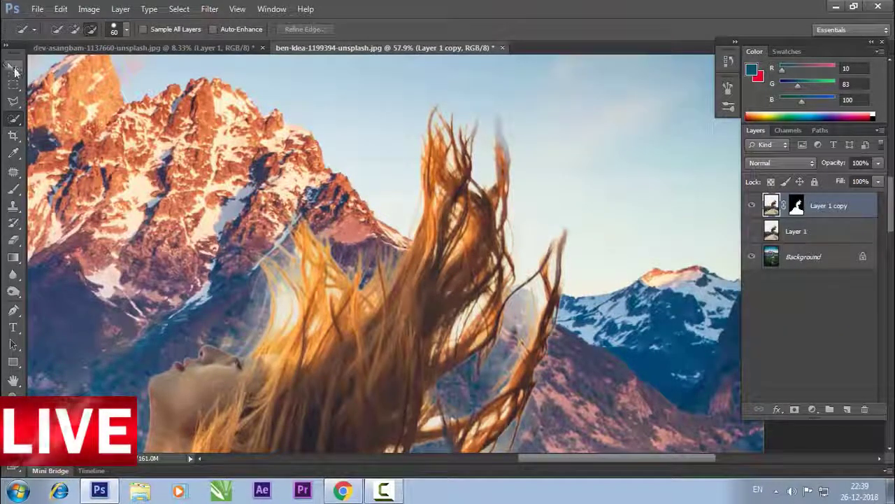
# Step: Collapse the mask Properties panel and choose Refine Mask for the Layer 1 copy mask
pyautogui.click(14, 68)
pyautogui.rightClick(796, 203)
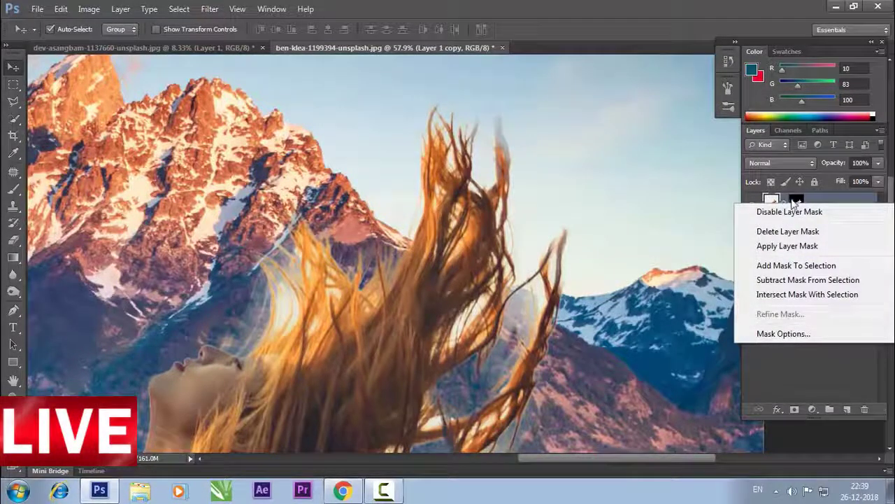
pyautogui.click(796, 203)
pyautogui.rightClick(804, 207)
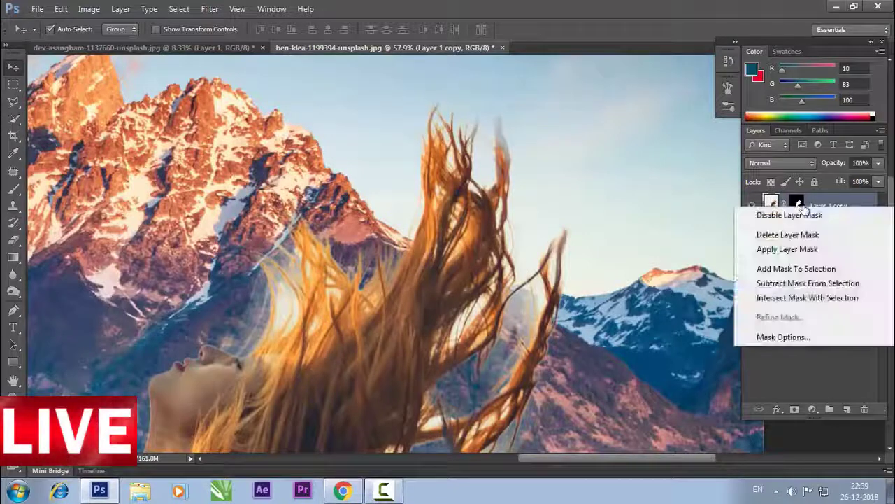
pyautogui.click(798, 204)
pyautogui.doubleClick(797, 204)
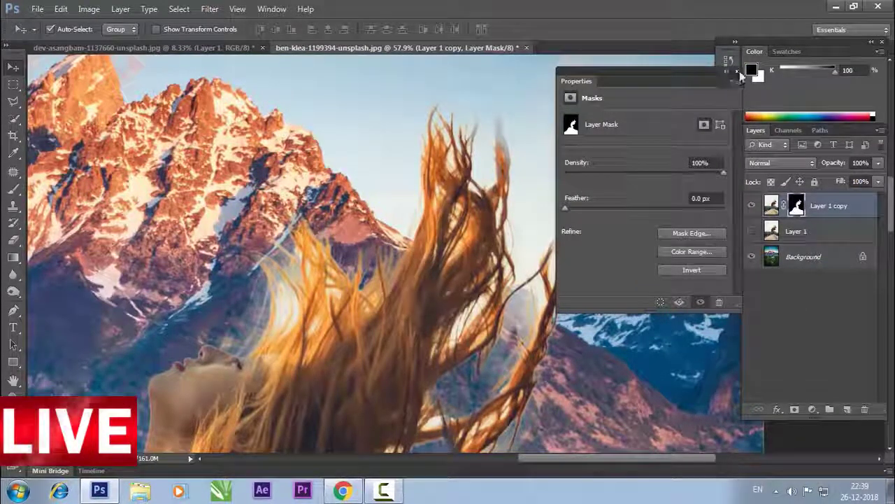
pyautogui.click(729, 70)
pyautogui.rightClick(796, 204)
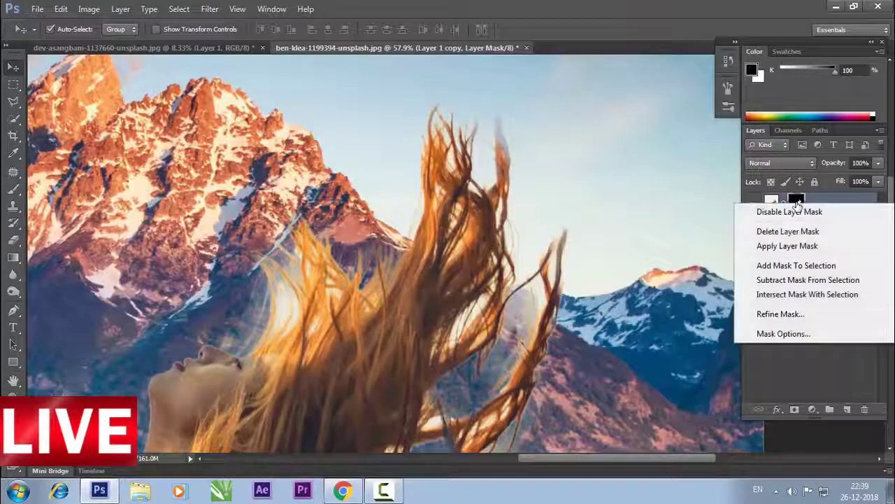
pyautogui.click(769, 314)
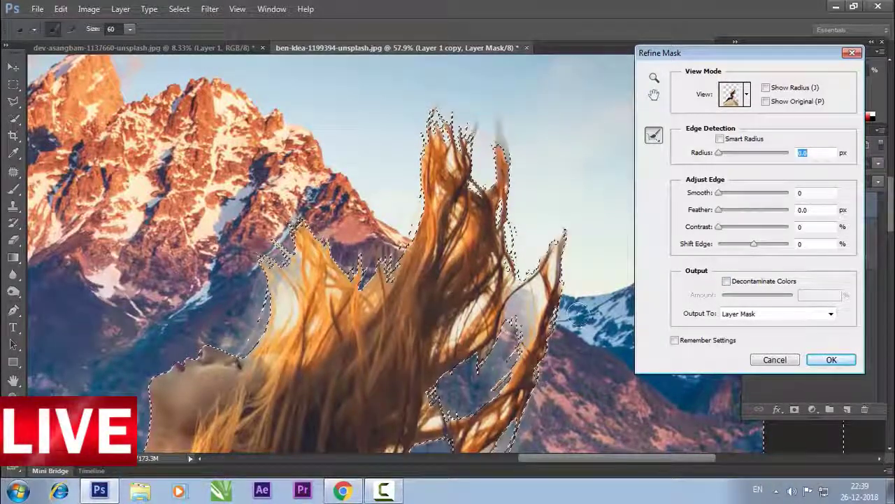
# Step: Enable Decontaminate Colors at 100% with Remember Settings, outputting a new masked layer
pyautogui.click(760, 320)
pyautogui.click(758, 318)
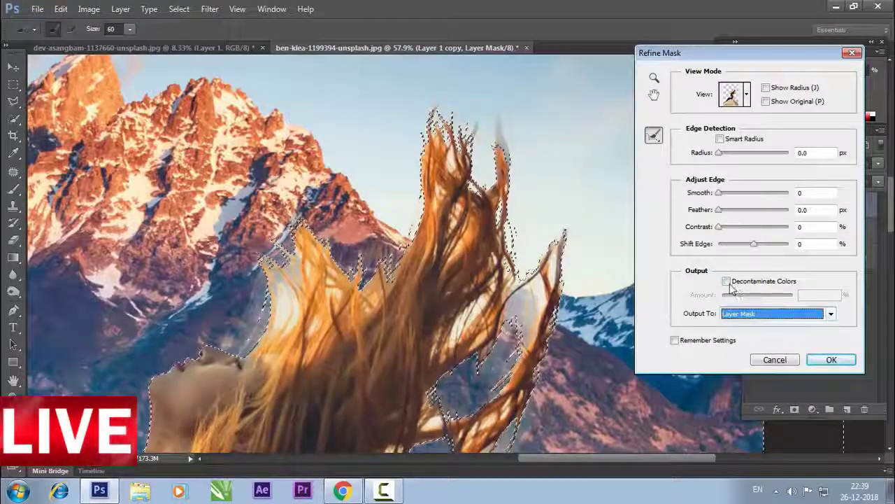
pyautogui.click(726, 281)
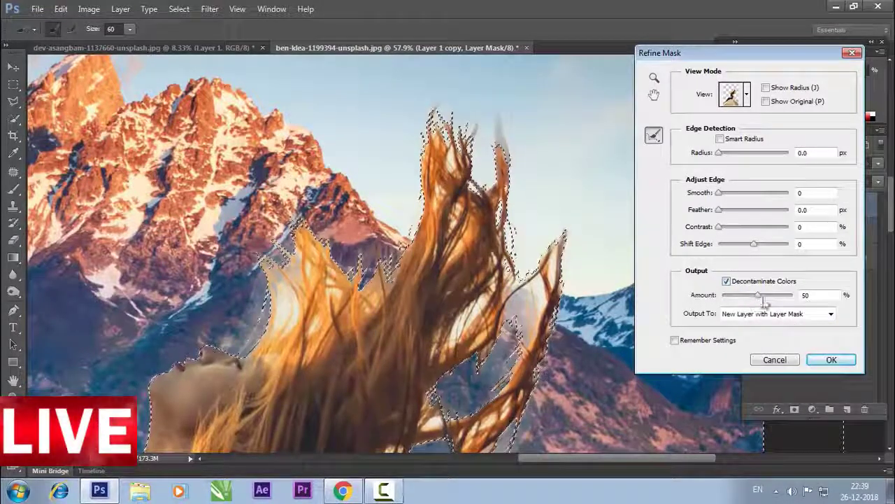
pyautogui.moveTo(760, 297); pyautogui.dragTo(784, 297)
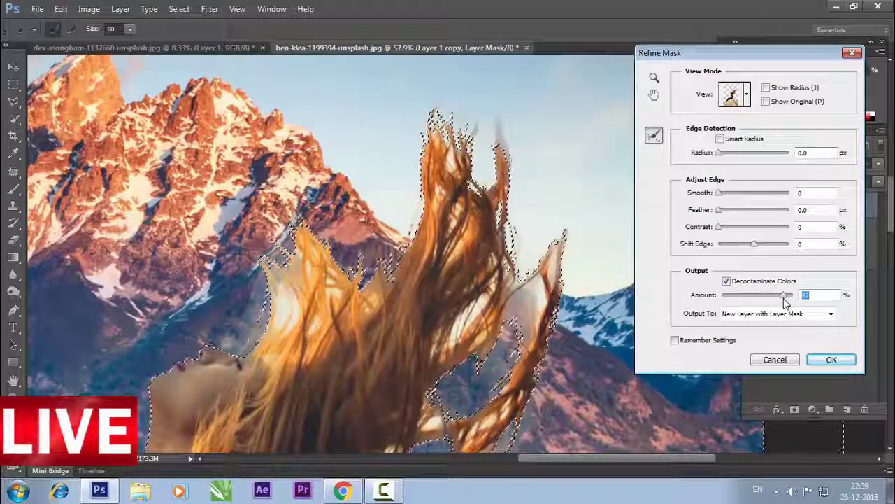
pyautogui.moveTo(785, 301); pyautogui.dragTo(795, 306)
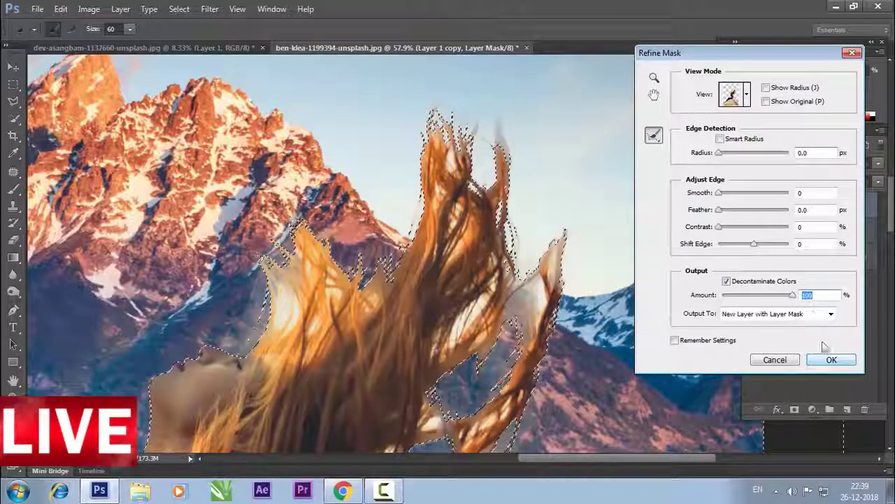
pyautogui.click(687, 341)
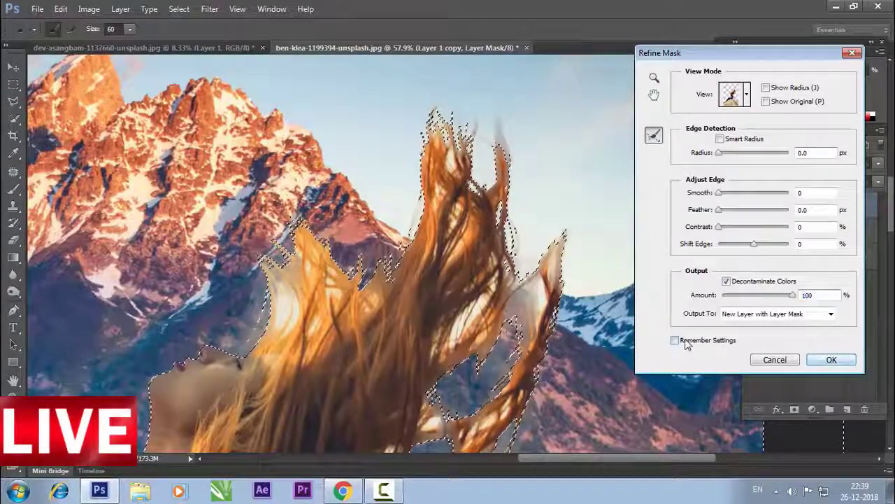
pyautogui.click(832, 361)
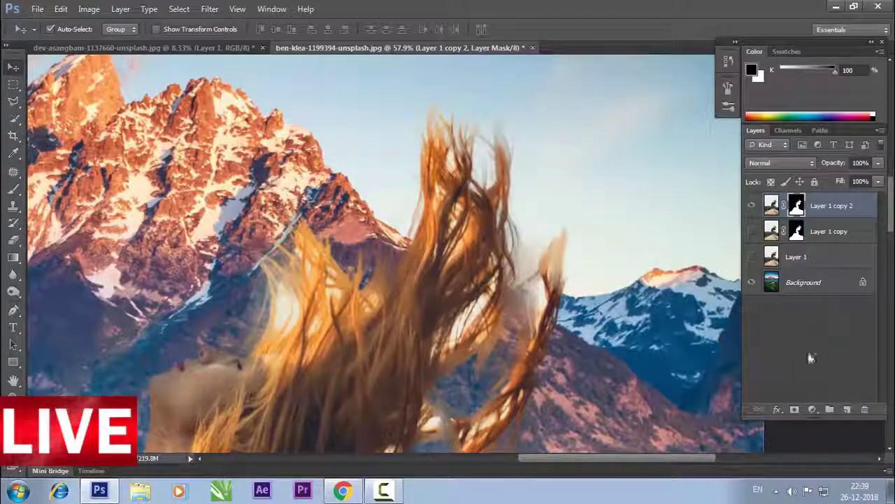
# Step: Reopen Refine Mask for the Layer 1 copy 2 mask and select the Erase Refinements Tool
pyautogui.rightClick(797, 203)
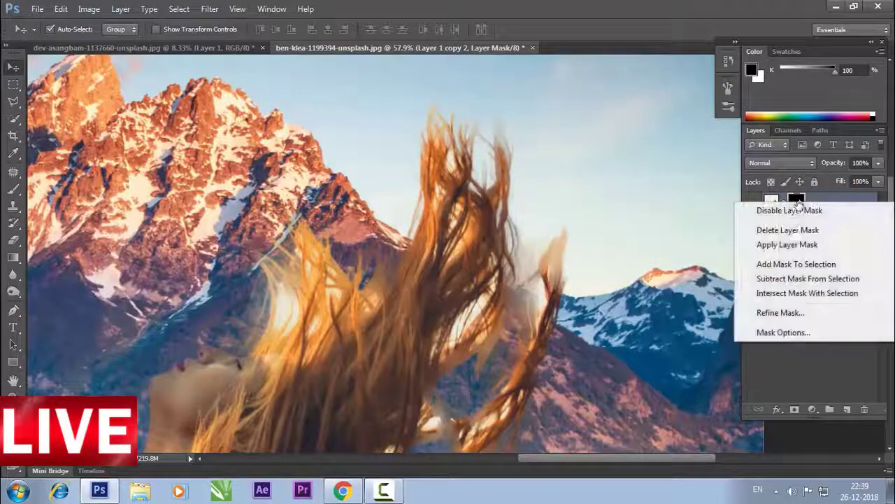
pyautogui.click(787, 313)
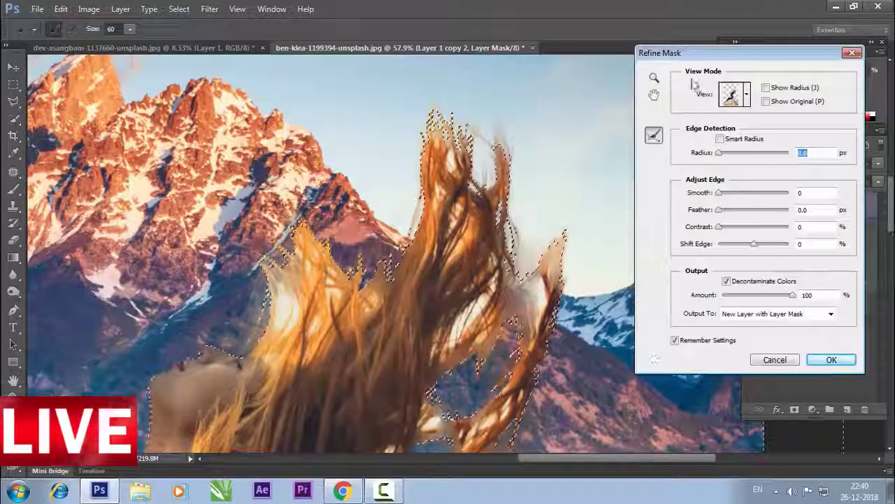
pyautogui.click(654, 135)
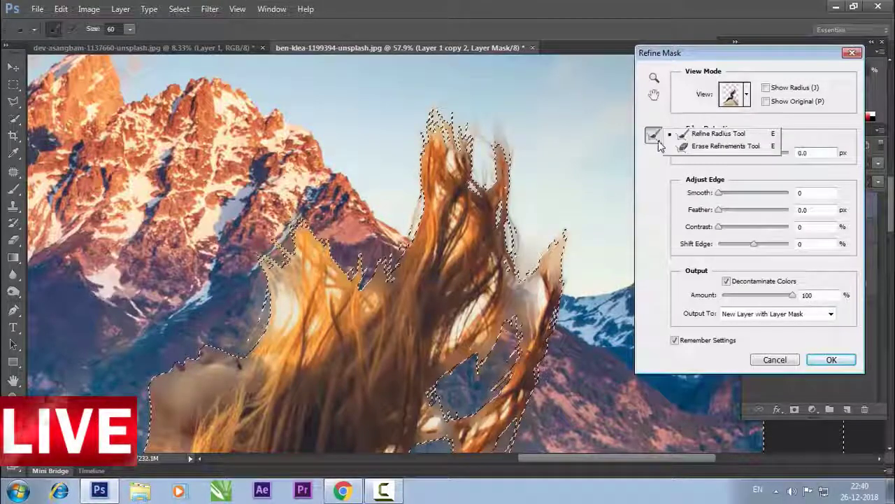
pyautogui.click(704, 146)
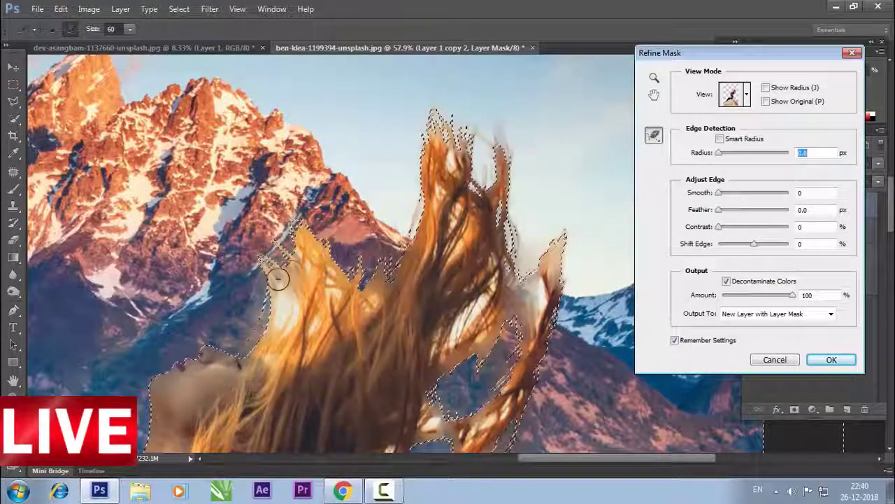
# Step: Erase refinements along the left, upper, right and lower flying-hair edges
pyautogui.moveTo(287, 286); pyautogui.dragTo(283, 319)
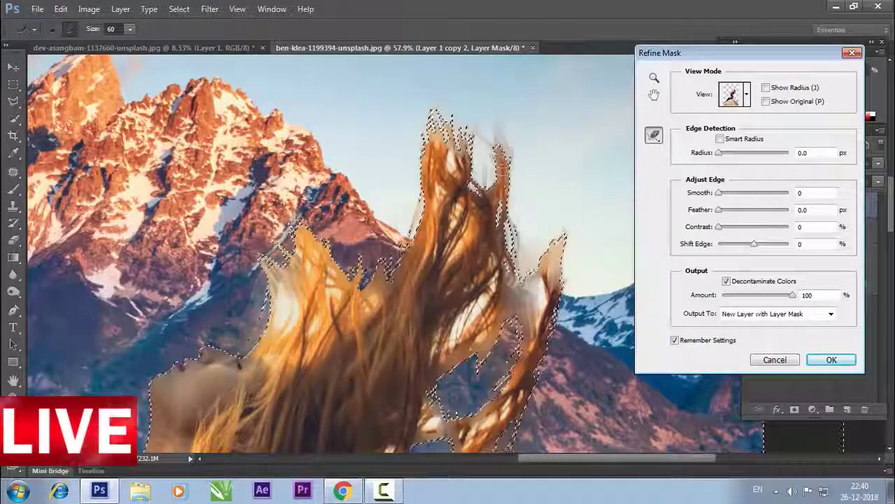
pyautogui.moveTo(499, 129); pyautogui.dragTo(517, 158)
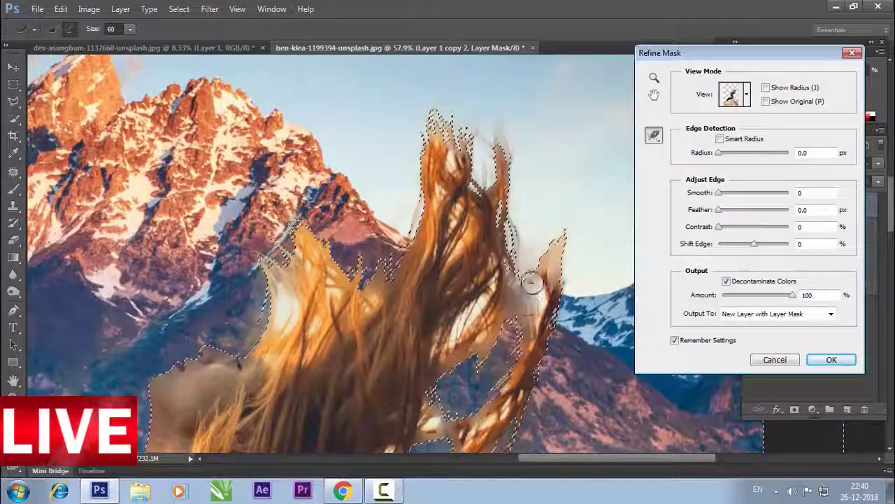
pyautogui.moveTo(535, 264); pyautogui.dragTo(550, 270)
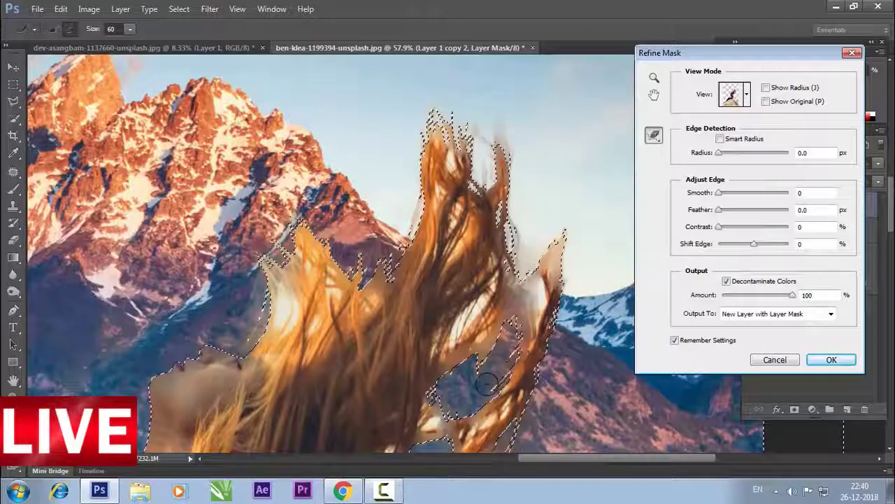
pyautogui.moveTo(558, 342); pyautogui.dragTo(469, 379)
pyautogui.moveTo(456, 410); pyautogui.dragTo(518, 334)
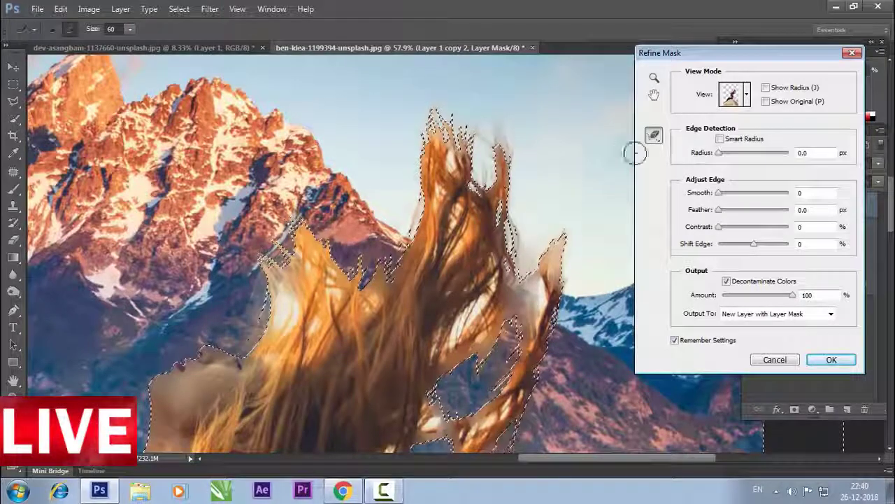
# Step: Switch to the Refine Radius Tool and brush over the left and right hair edges
pyautogui.click(653, 135)
pyautogui.click(693, 136)
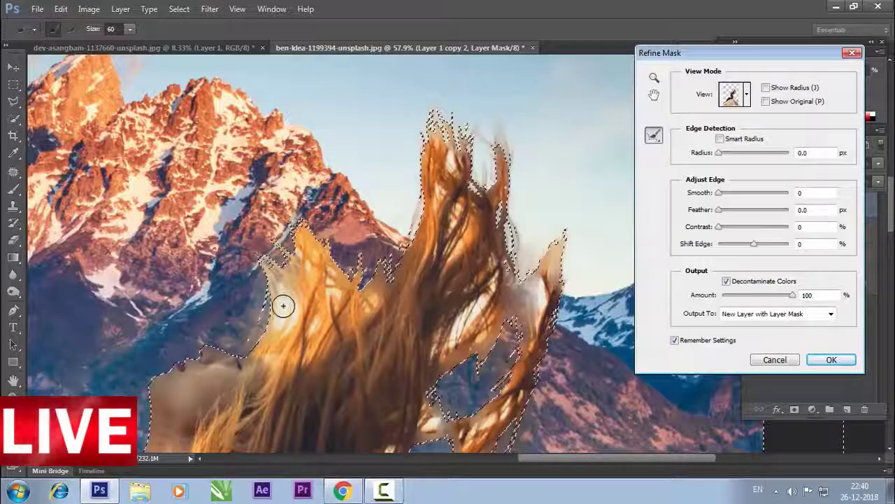
pyautogui.moveTo(283, 306); pyautogui.dragTo(481, 299)
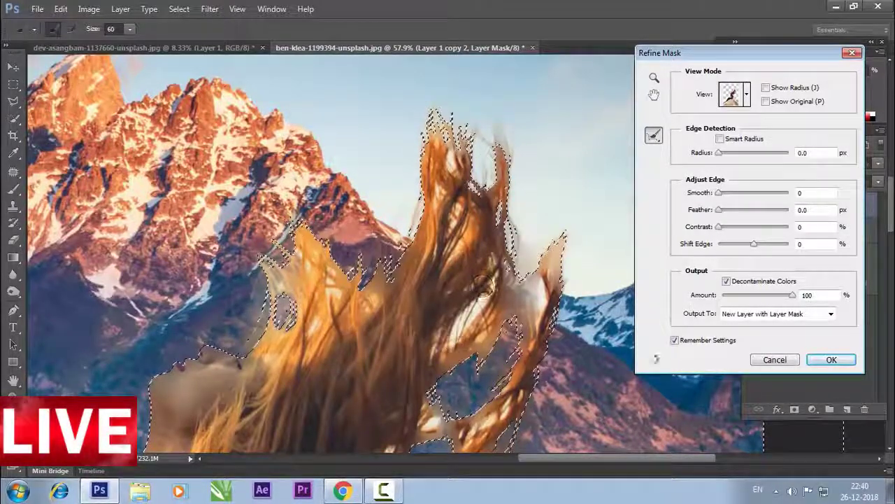
pyautogui.moveTo(483, 284); pyautogui.dragTo(493, 316)
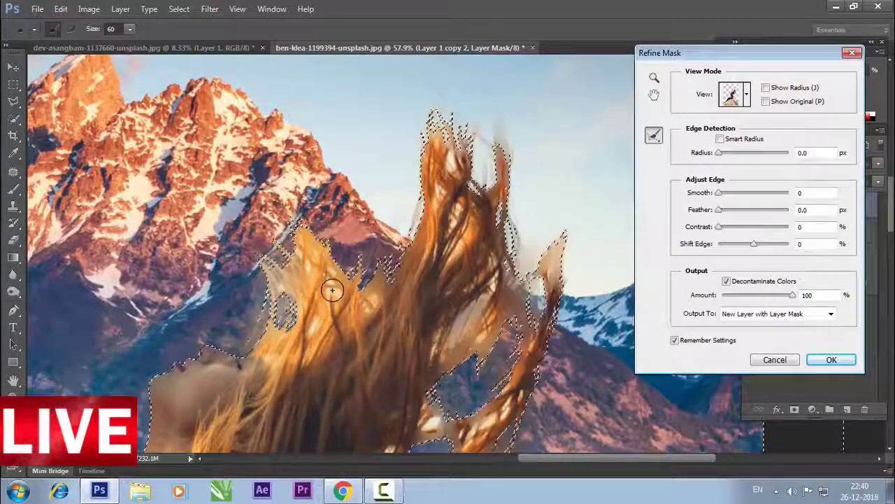
pyautogui.moveTo(333, 291); pyautogui.dragTo(328, 293)
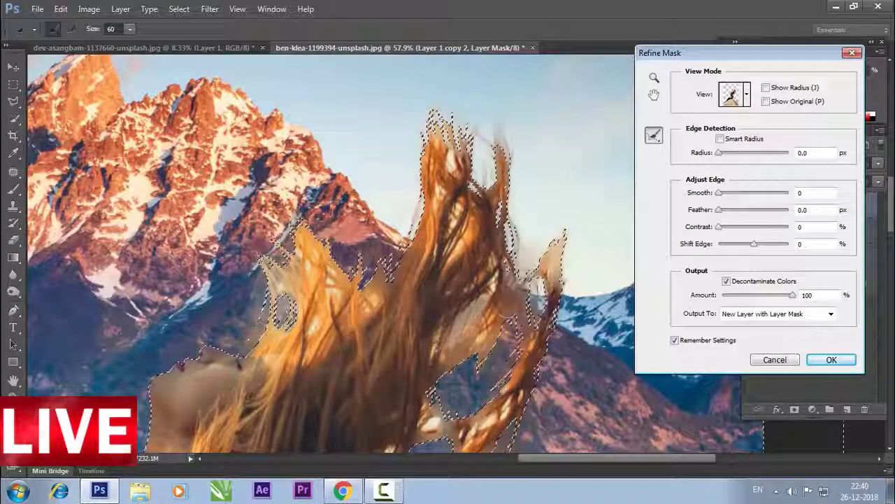
# Step: Add refinement strokes up the hair, along the left strands and down to the lower strands
pyautogui.moveTo(451, 273)
pyautogui.mouseDown()
pyautogui.moveTo(456, 164)
pyautogui.moveTo(469, 126)
pyautogui.moveTo(489, 147)
pyautogui.mouseUp()
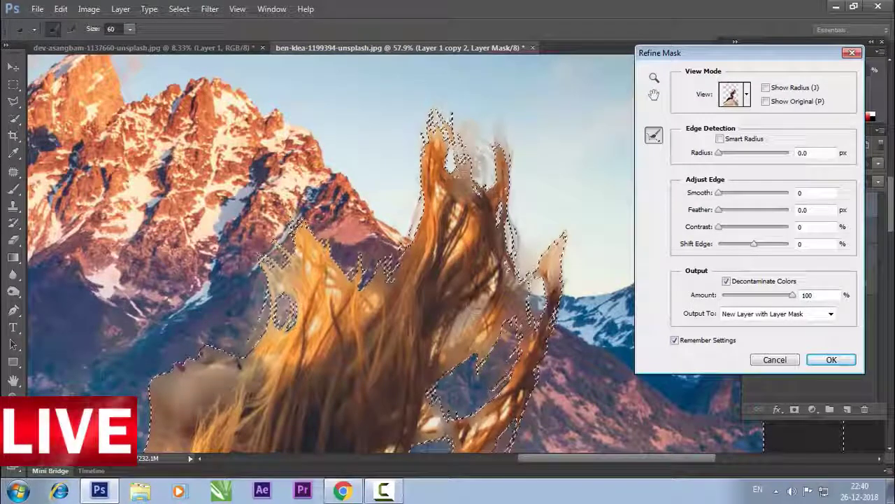
pyautogui.moveTo(411, 217)
pyautogui.mouseDown()
pyautogui.moveTo(368, 296)
pyautogui.moveTo(326, 305)
pyautogui.moveTo(301, 280)
pyautogui.moveTo(353, 301)
pyautogui.mouseUp()
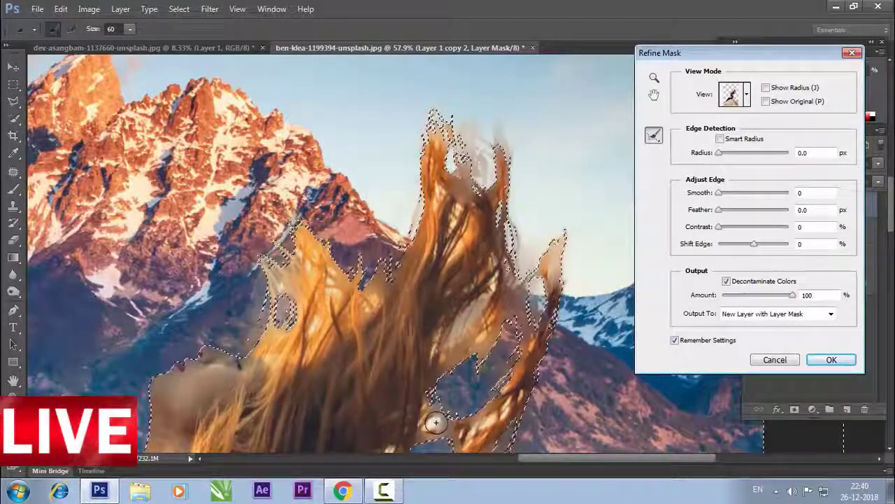
pyautogui.moveTo(433, 424)
pyautogui.mouseDown()
pyautogui.moveTo(465, 315)
pyautogui.moveTo(486, 303)
pyautogui.mouseUp()
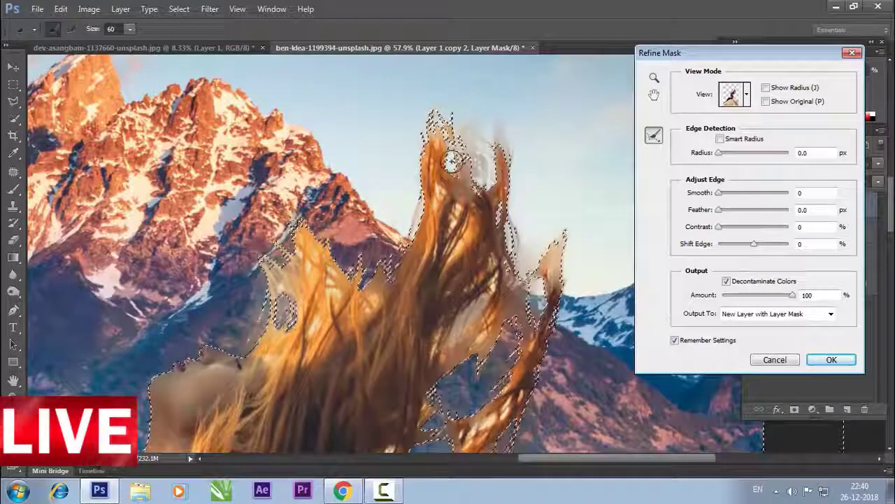
pyautogui.moveTo(332, 290); pyautogui.dragTo(310, 271)
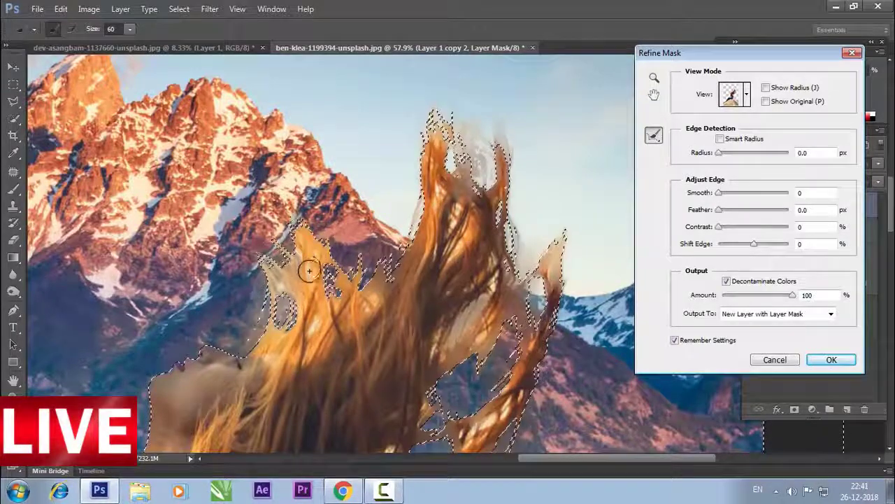
pyautogui.moveTo(305, 248); pyautogui.dragTo(319, 270)
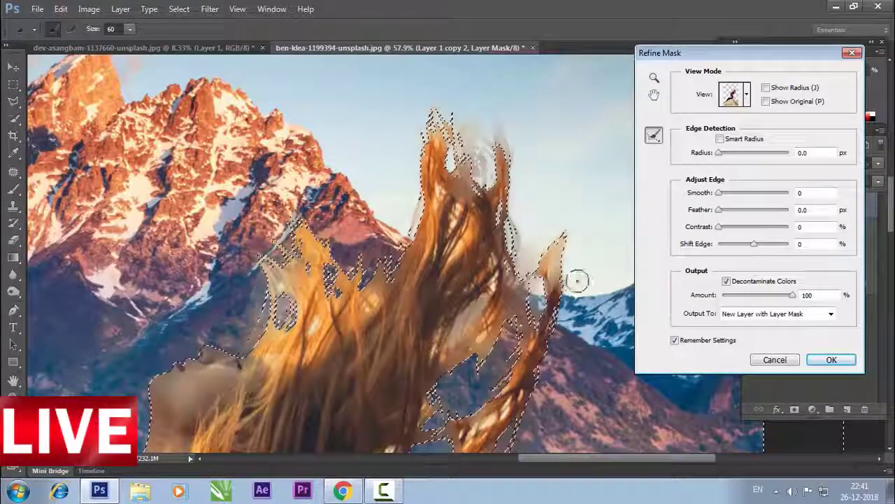
pyautogui.scroll(-3, 462, 332)
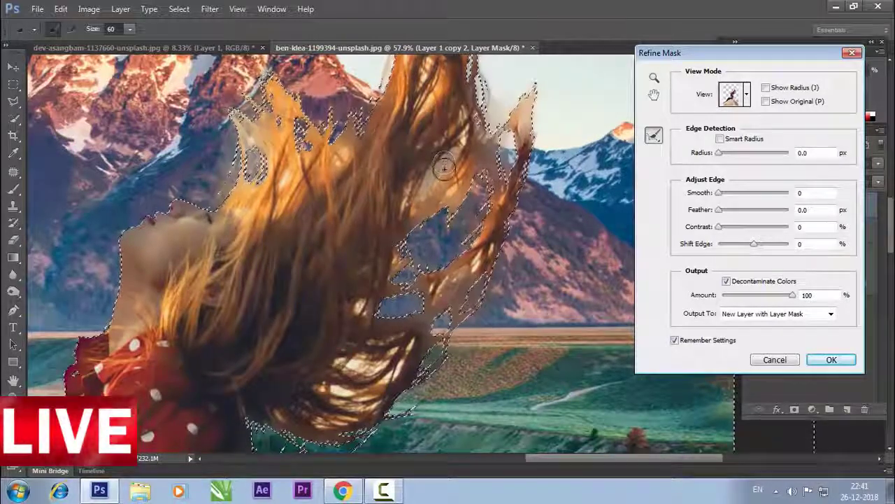
# Step: Touch up the right strands, set Feather to about 3.9 px, and preview in Black & White
pyautogui.click(442, 185)
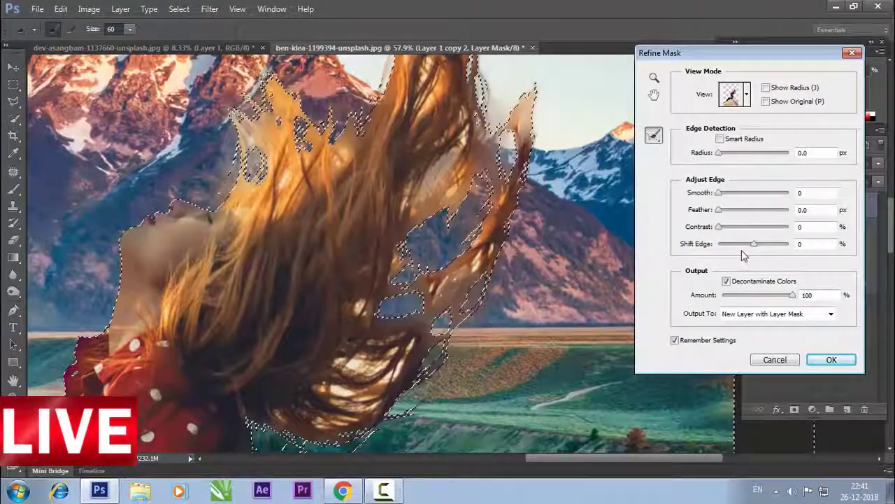
pyautogui.moveTo(720, 213); pyautogui.dragTo(738, 217)
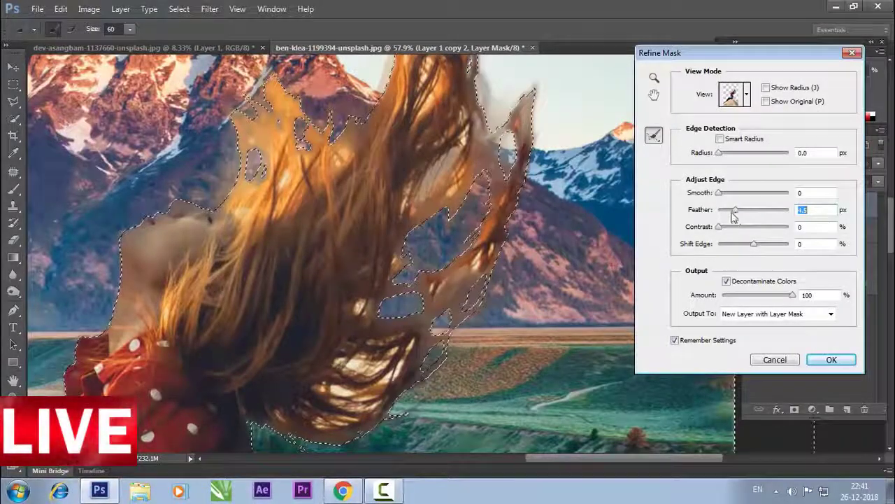
pyautogui.moveTo(736, 213)
pyautogui.mouseDown()
pyautogui.moveTo(719, 209)
pyautogui.moveTo(731, 198)
pyautogui.mouseUp()
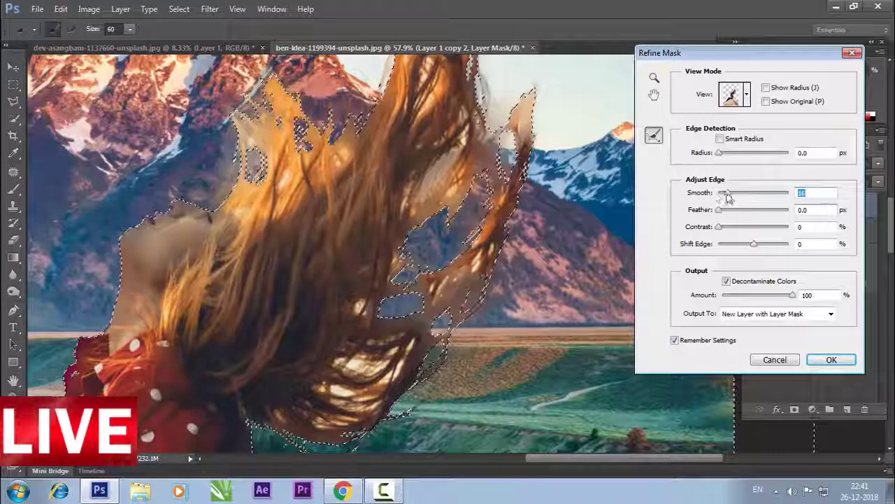
pyautogui.click(741, 98)
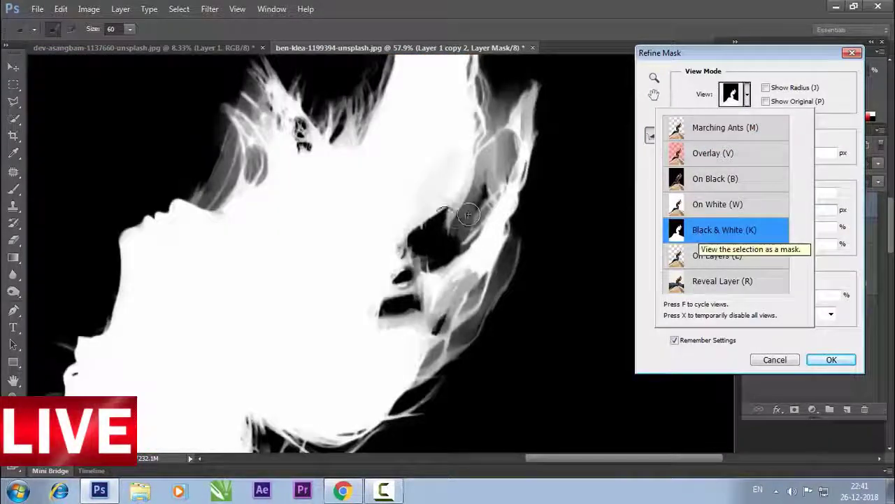
pyautogui.click(378, 236)
# Step: Touch up the upper right hair and output the mask as new masked layer Layer 1 copy 3
pyautogui.moveTo(407, 264); pyautogui.dragTo(456, 264)
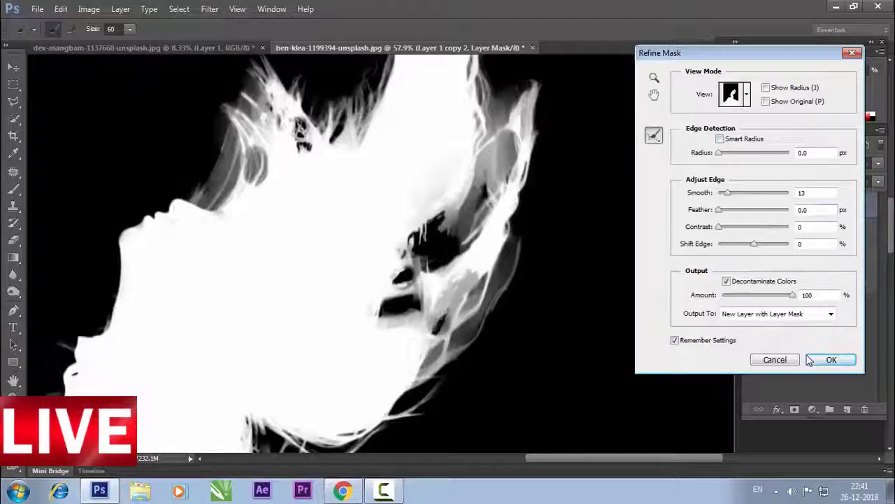
pyautogui.click(747, 94)
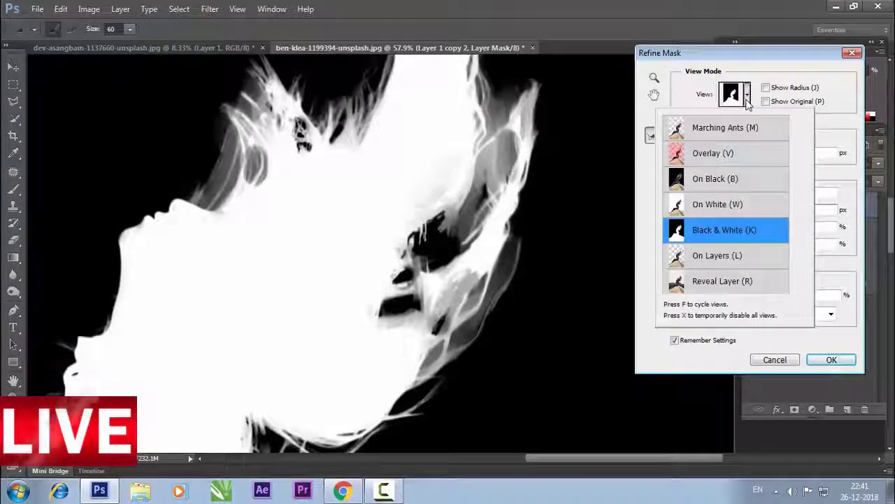
pyautogui.click(747, 98)
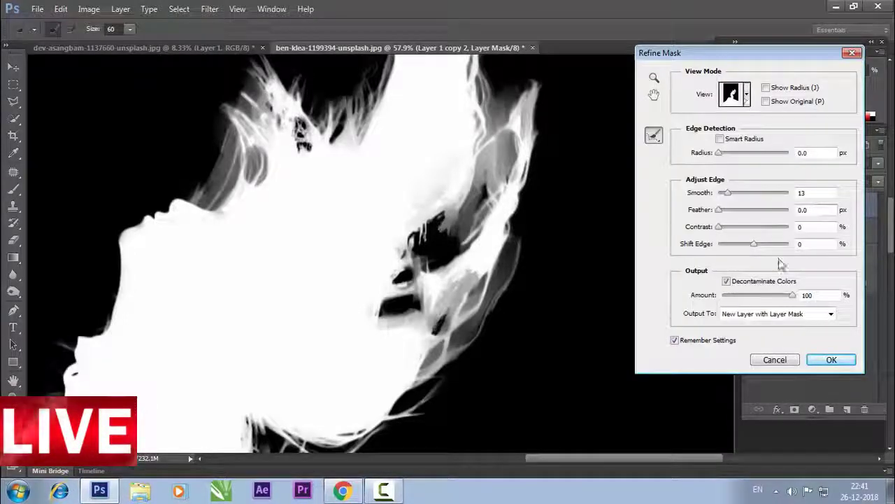
pyautogui.click(831, 361)
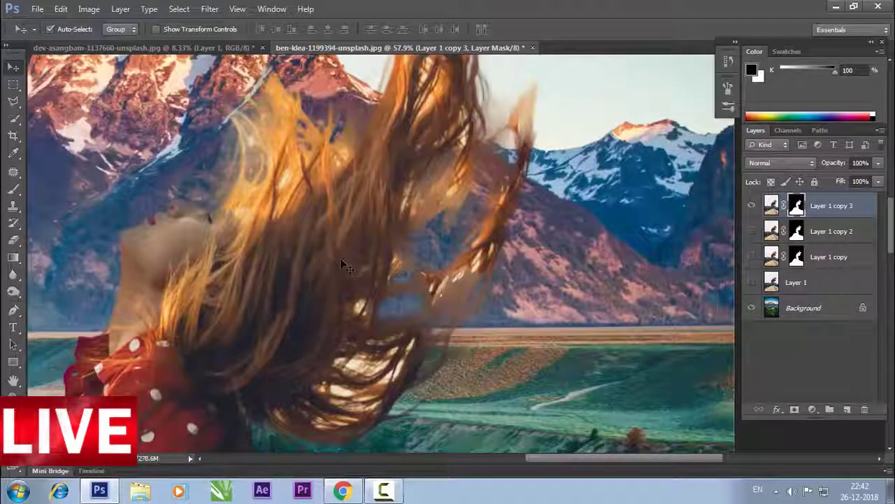
# Step: Zoom out to fit, then check Layer 1 copy 3's mask menu and blending options without changes
pyautogui.scroll(-1, 343, 264)
pyautogui.scroll(-2, 343, 265)
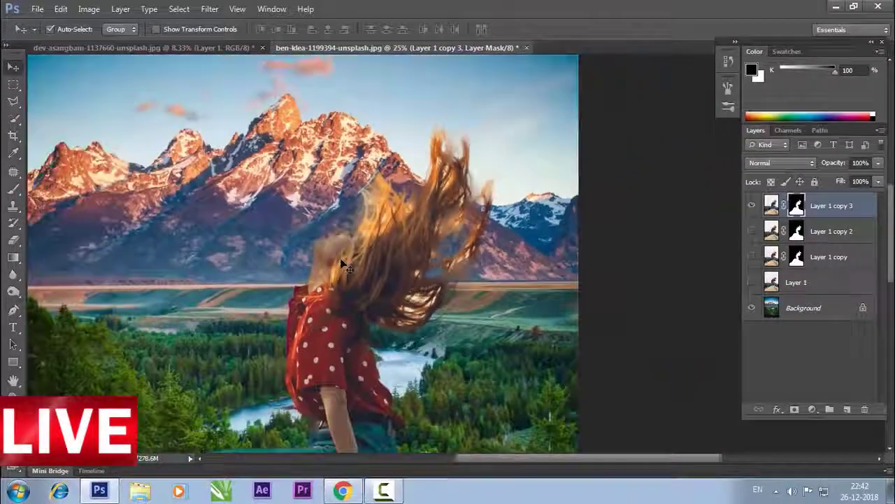
pyautogui.scroll(-1, 343, 264)
pyautogui.scroll(-1, 341, 260)
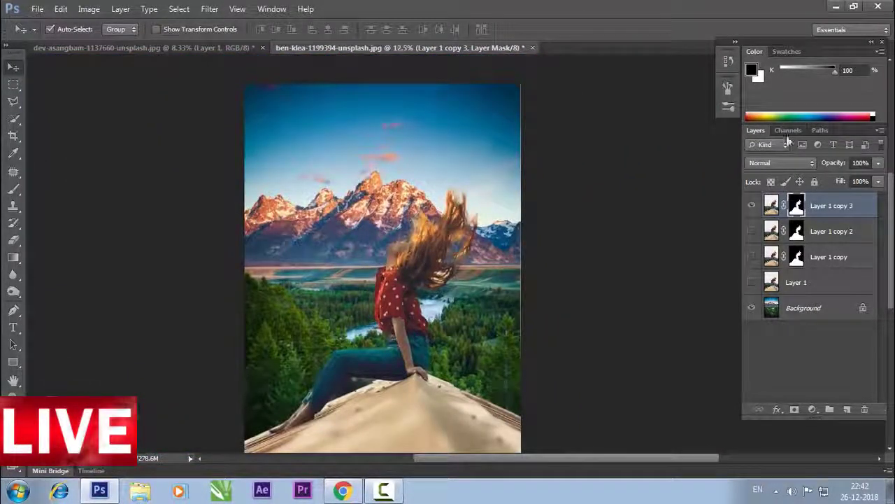
pyautogui.rightClick(795, 207)
pyautogui.press('Escape')
pyautogui.doubleClick(771, 204)
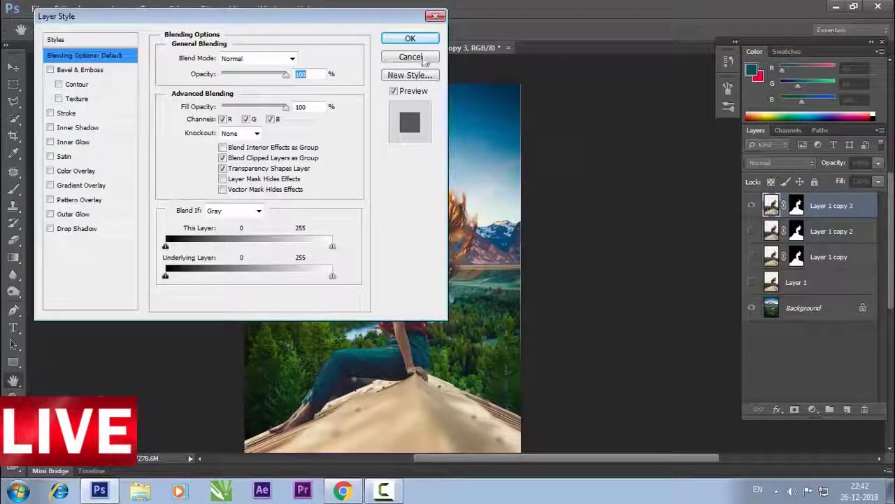
pyautogui.click(410, 57)
# Step: Browse Layer 1 copy 3's layer and mask context menus, then target its mask
pyautogui.rightClick(832, 210)
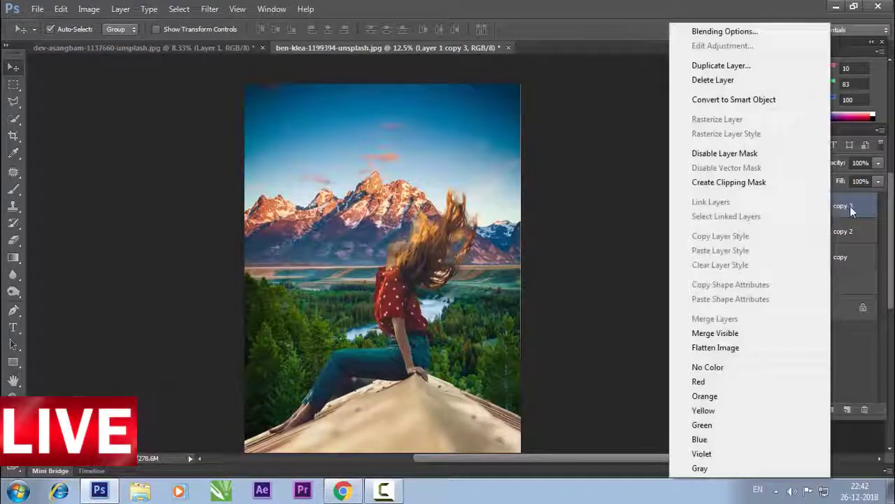
pyautogui.press('Escape')
pyautogui.rightClick(796, 202)
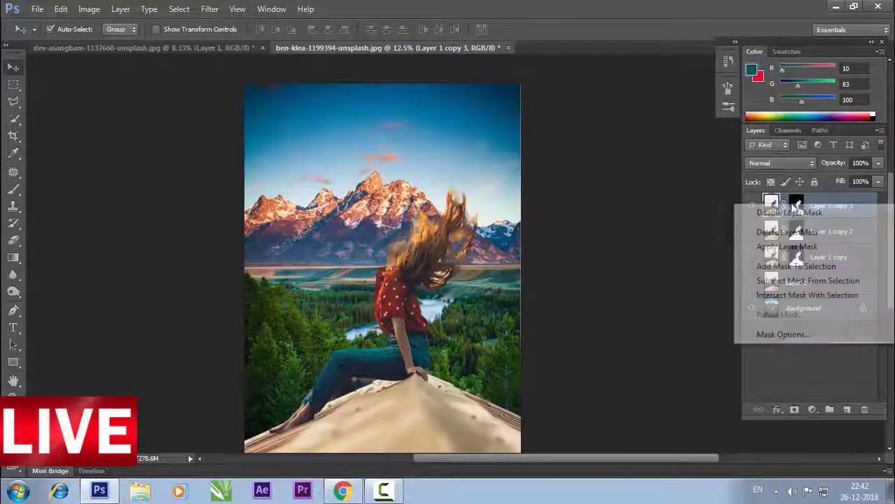
pyautogui.click(797, 334)
pyautogui.click(511, 182)
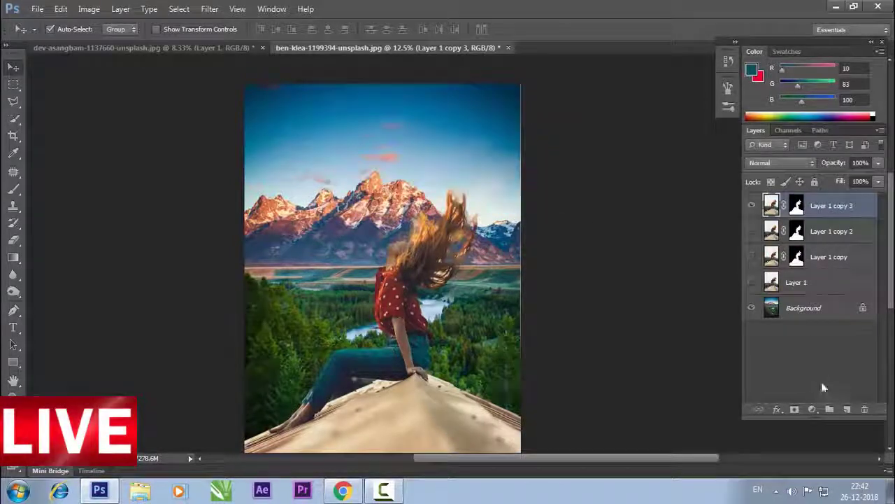
pyautogui.click(821, 382)
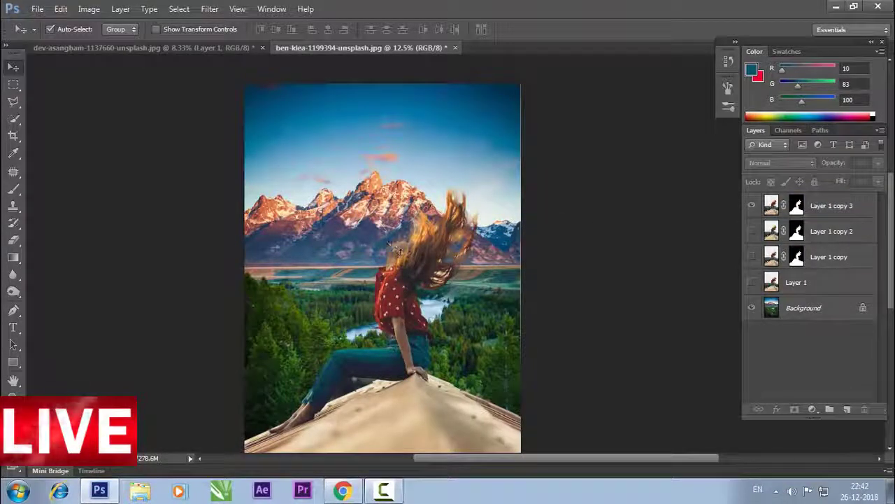
pyautogui.click(798, 208)
# Step: Refine Layer 1 copy 3's mask with Contrast 50, outputting it as Layer 1 copy 4
pyautogui.rightClick(799, 209)
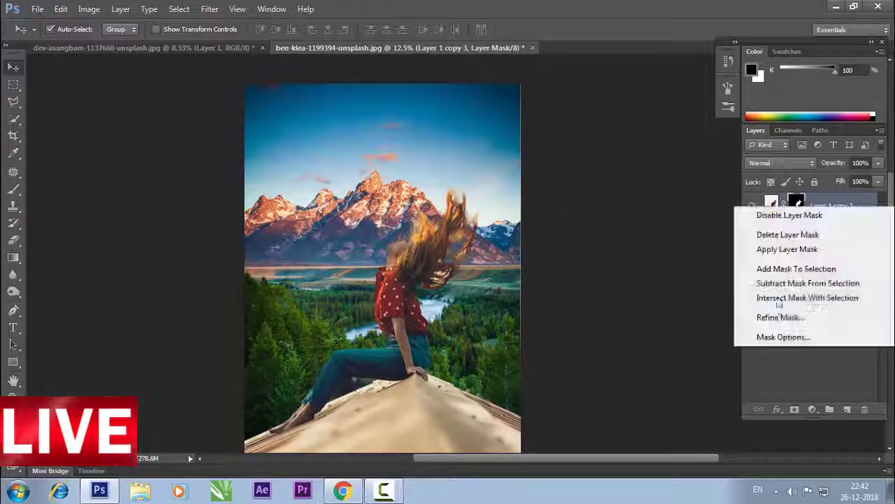
pyautogui.click(776, 317)
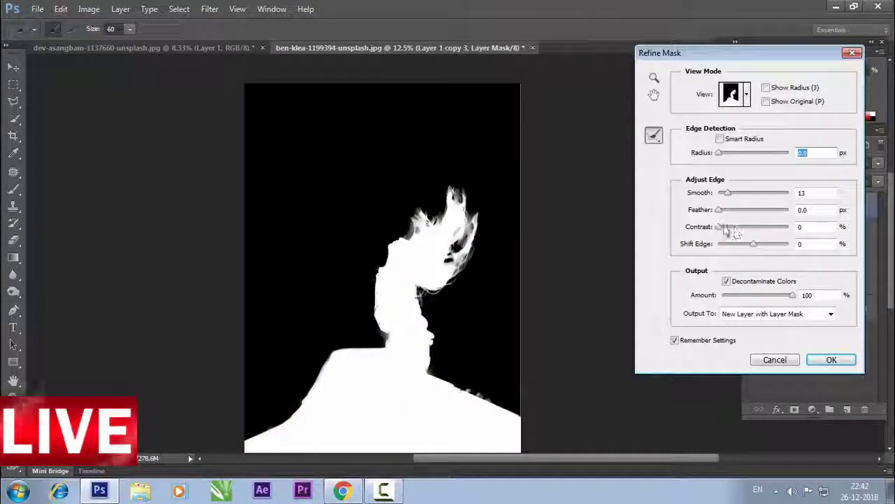
pyautogui.moveTo(719, 227); pyautogui.dragTo(749, 228)
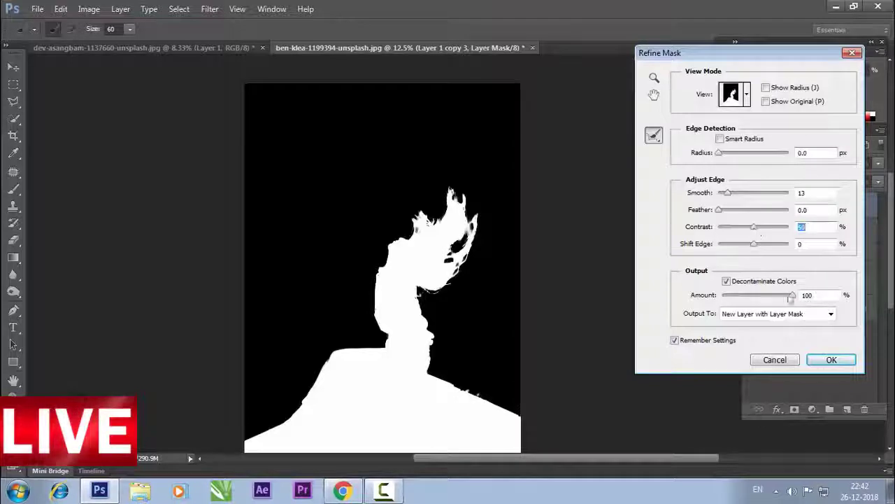
pyautogui.click(830, 361)
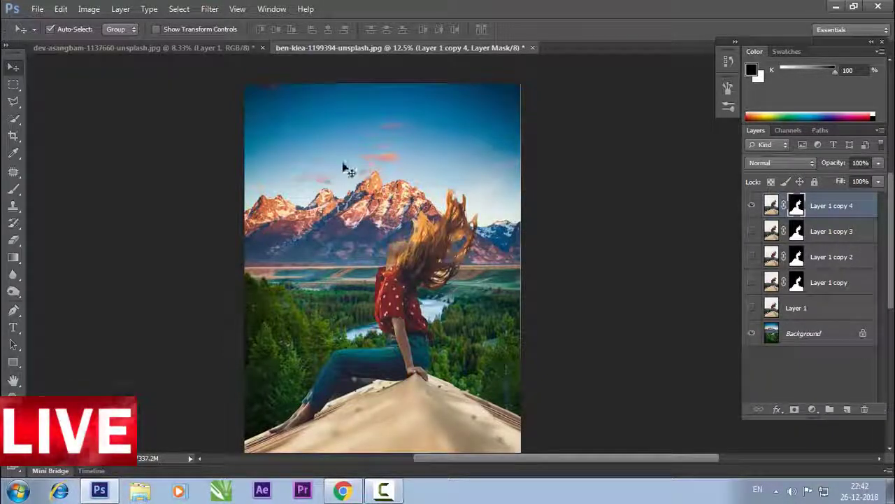
pyautogui.click(814, 357)
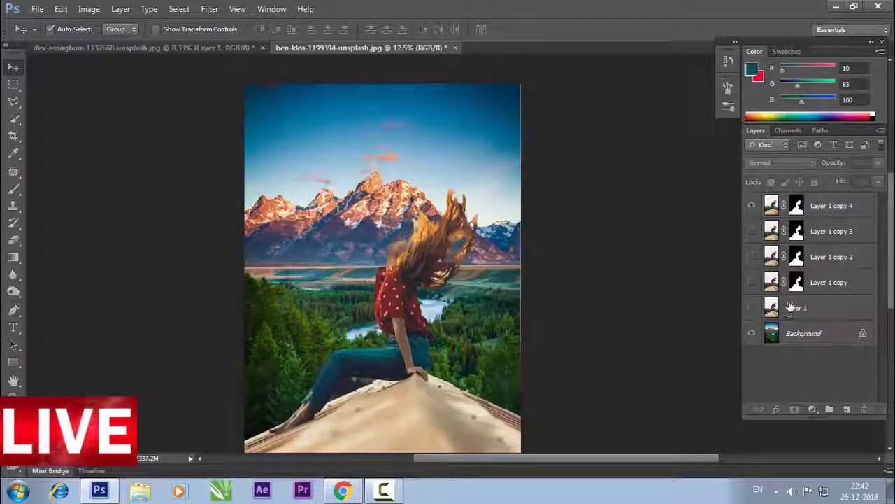
pyautogui.click(789, 309)
pyautogui.click(752, 309)
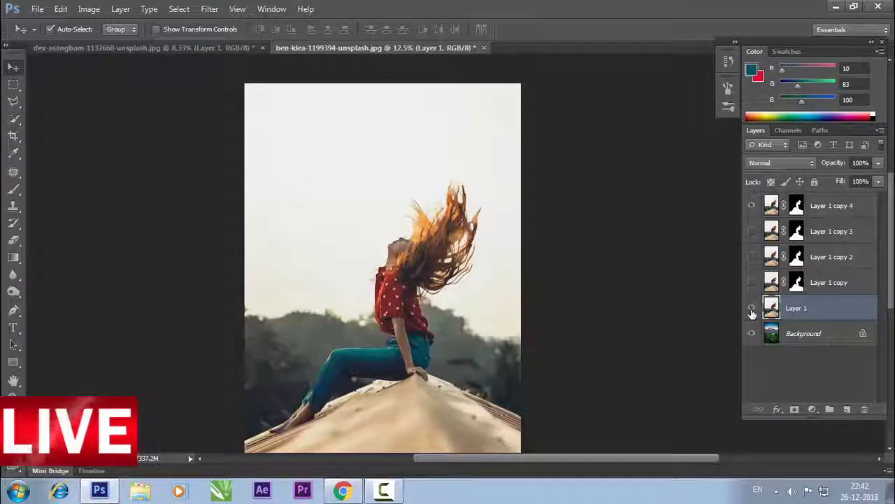
pyautogui.click(751, 310)
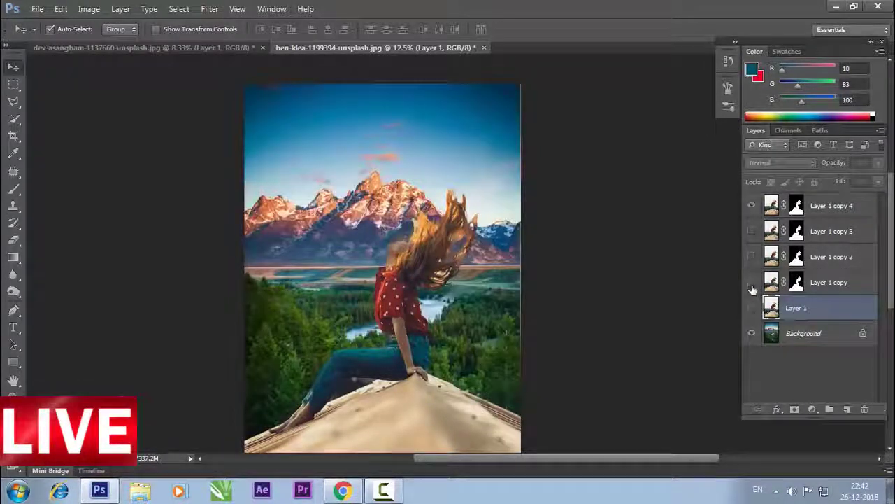
pyautogui.click(751, 282)
pyautogui.click(751, 283)
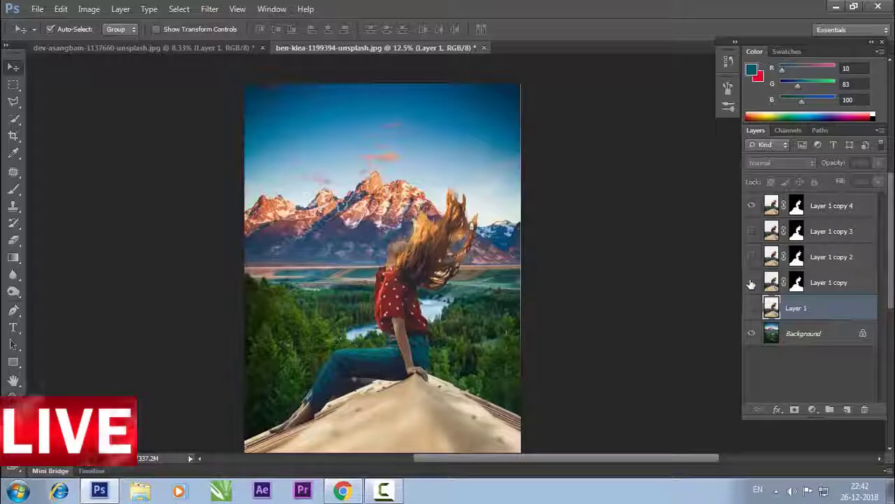
pyautogui.click(752, 258)
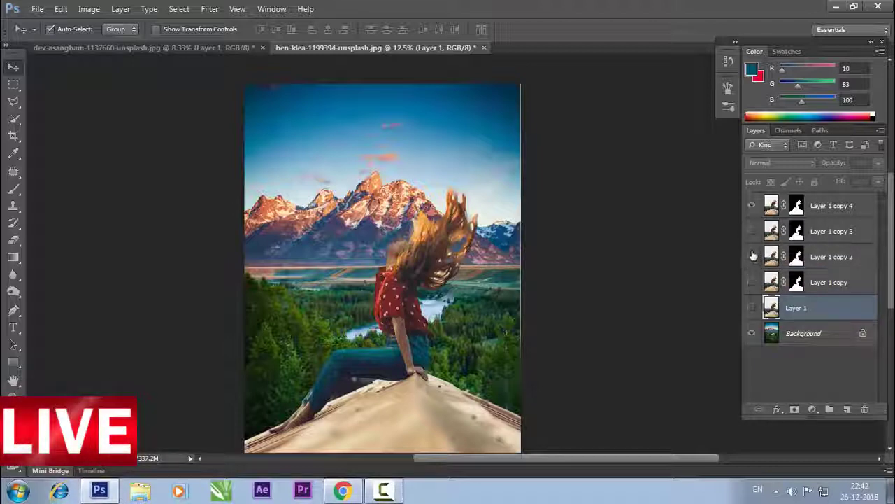
pyautogui.click(752, 230)
pyautogui.click(753, 207)
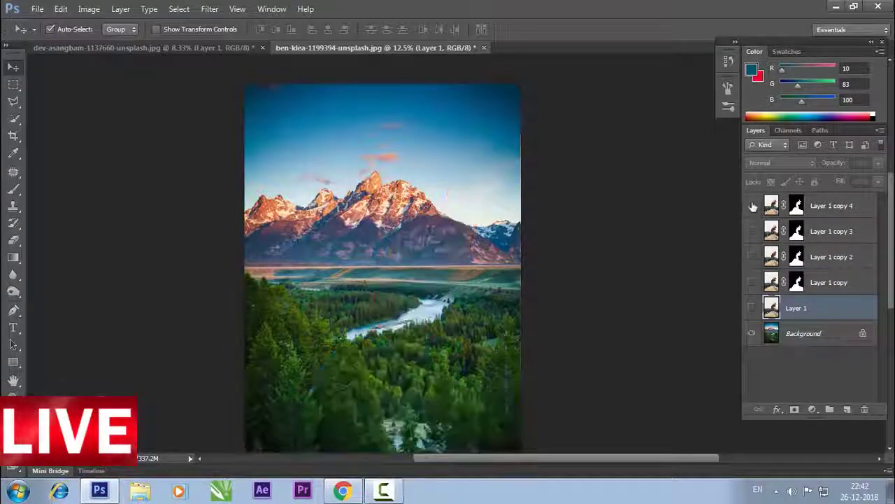
pyautogui.click(752, 308)
pyautogui.click(751, 308)
pyautogui.click(752, 283)
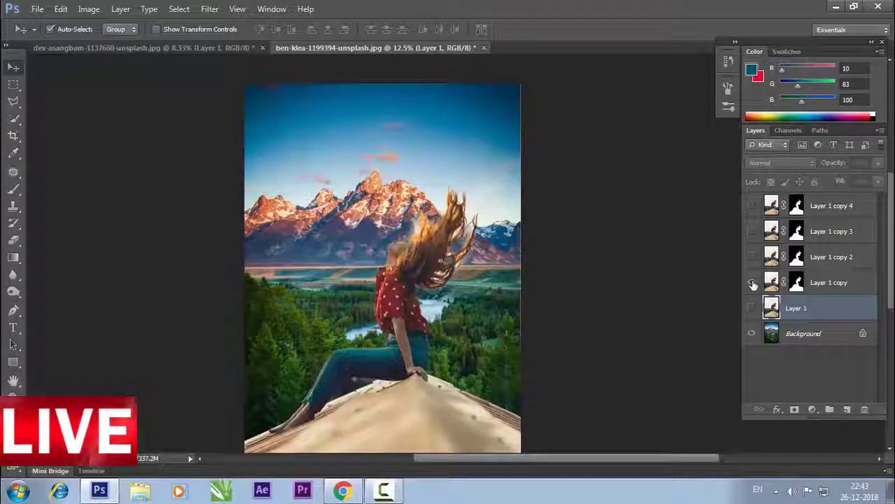
pyautogui.click(752, 283)
pyautogui.click(752, 256)
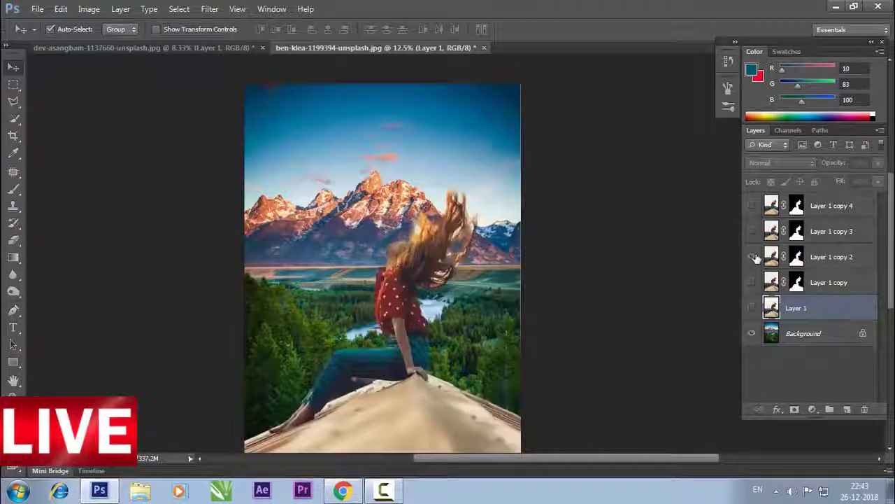
pyautogui.click(752, 256)
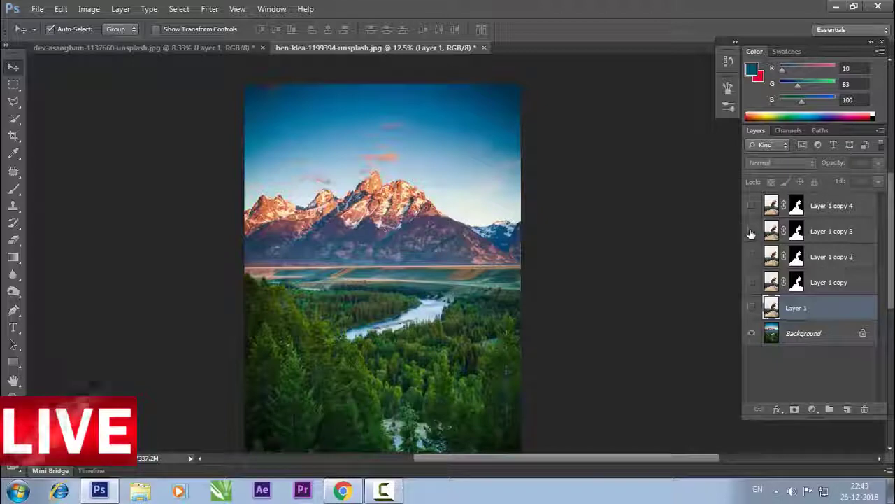
pyautogui.click(752, 230)
pyautogui.click(772, 229)
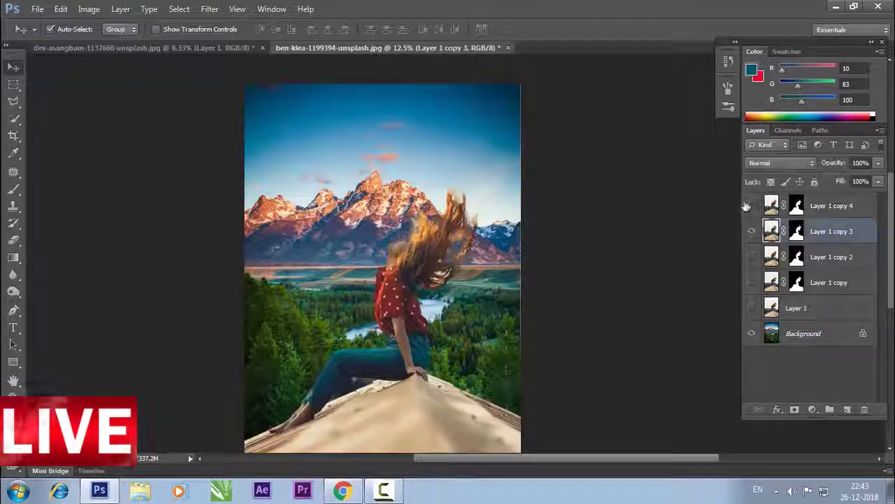
pyautogui.click(752, 230)
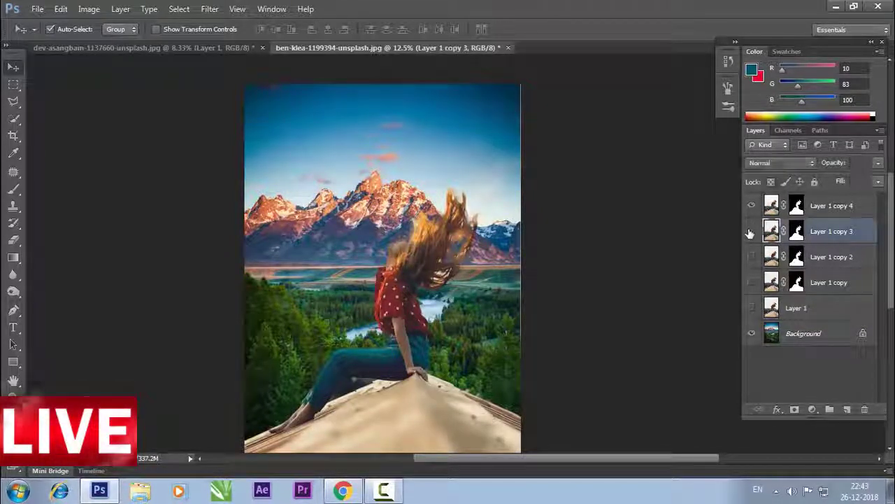
pyautogui.click(752, 203)
pyautogui.click(752, 257)
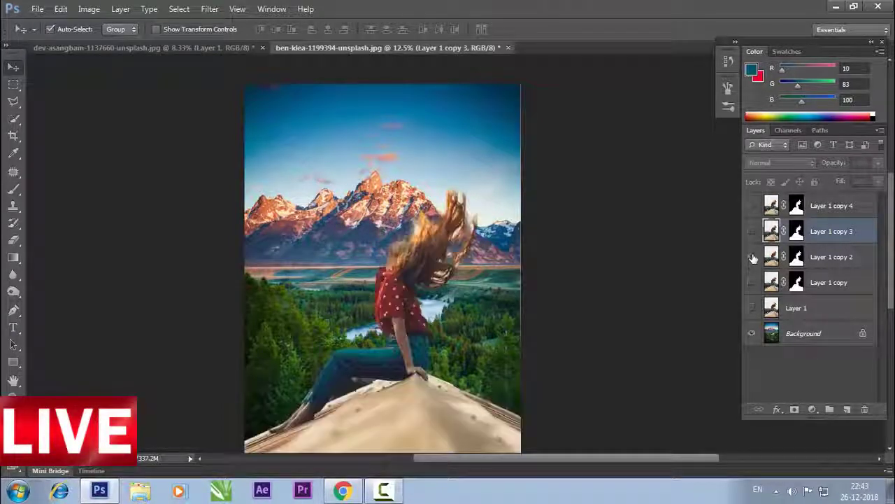
pyautogui.click(753, 257)
pyautogui.click(752, 230)
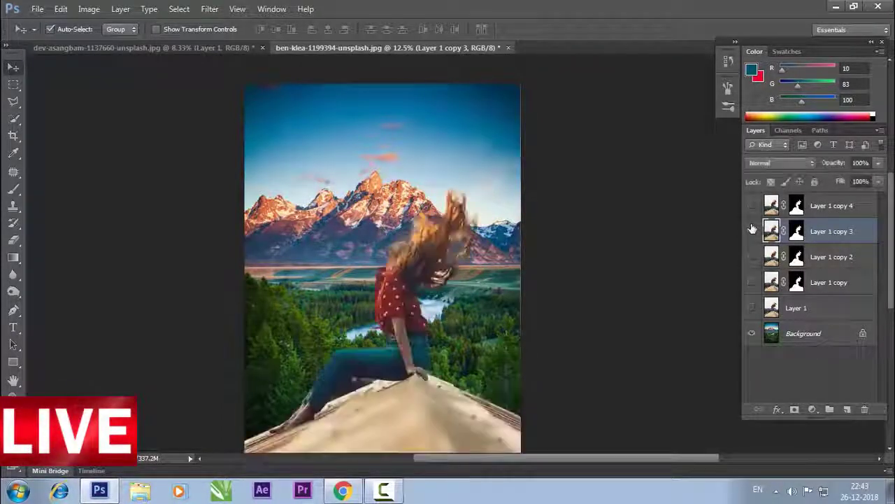
pyautogui.click(752, 230)
pyautogui.click(751, 206)
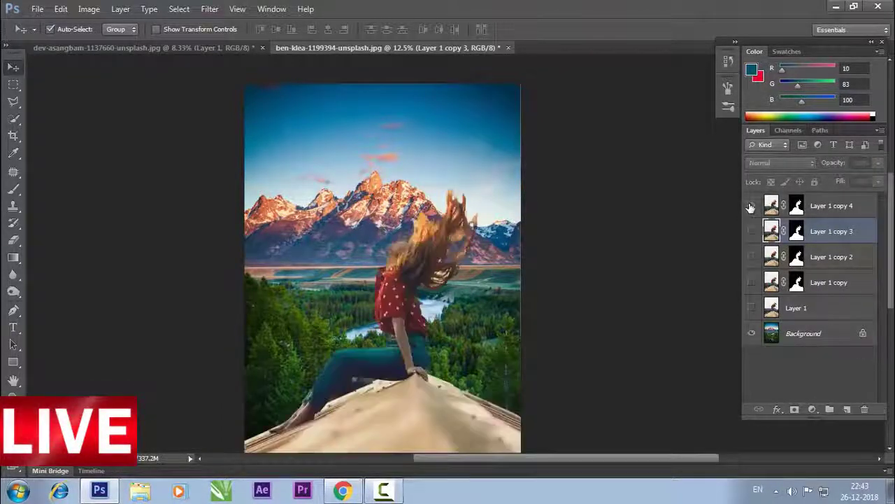
pyautogui.click(751, 205)
pyautogui.click(752, 231)
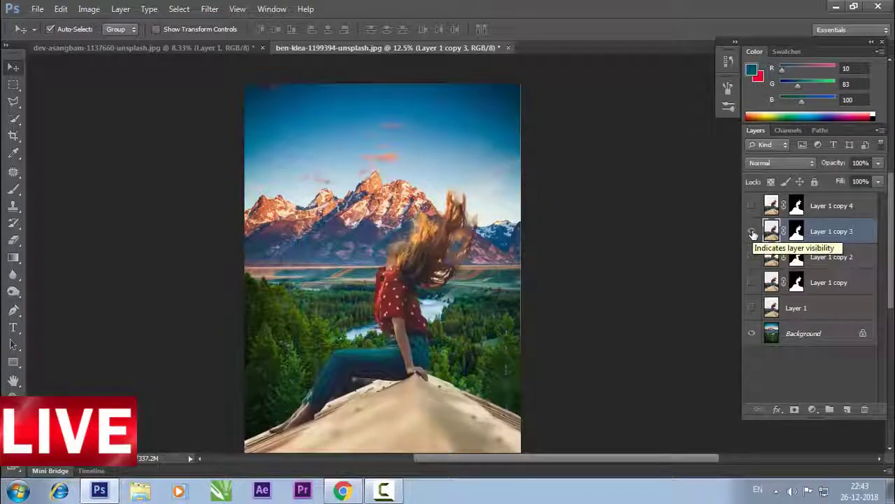
pyautogui.click(752, 231)
pyautogui.click(751, 206)
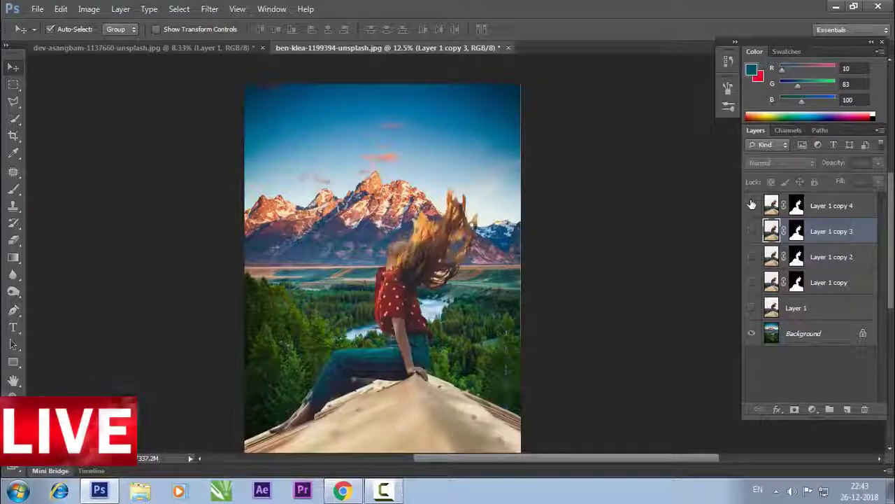